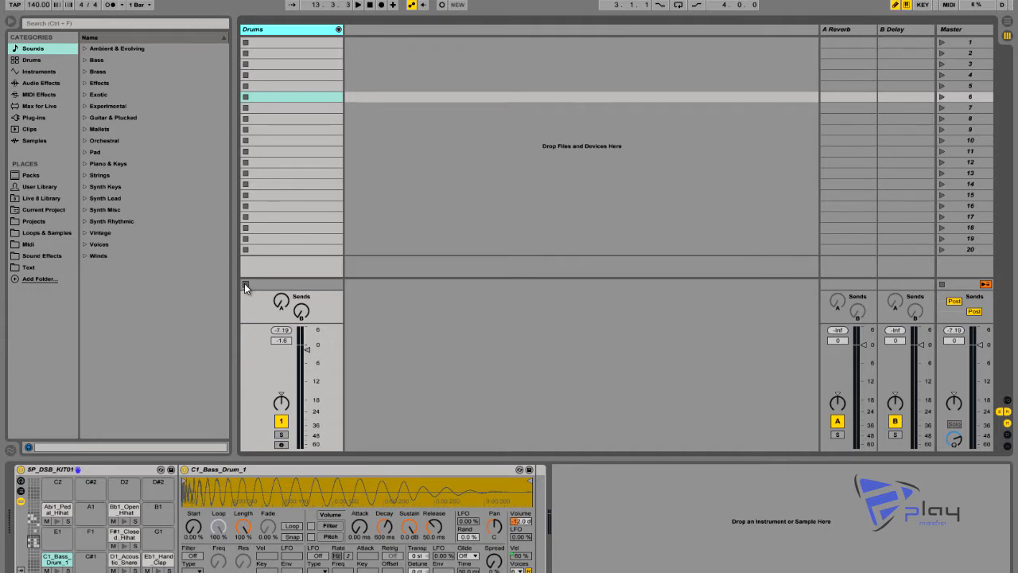
Create a MIDI clip in the first Drums slot, enlarge its note editor and set the fixed grid to 1/8
double_click(276, 41)
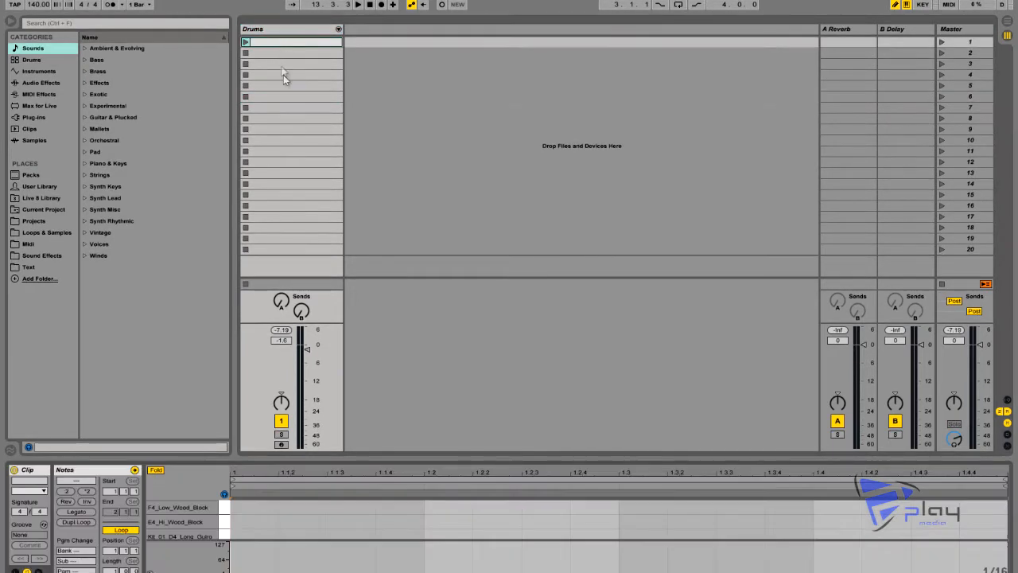
left_click_drag(351, 463, 358, 327)
right_click(454, 459)
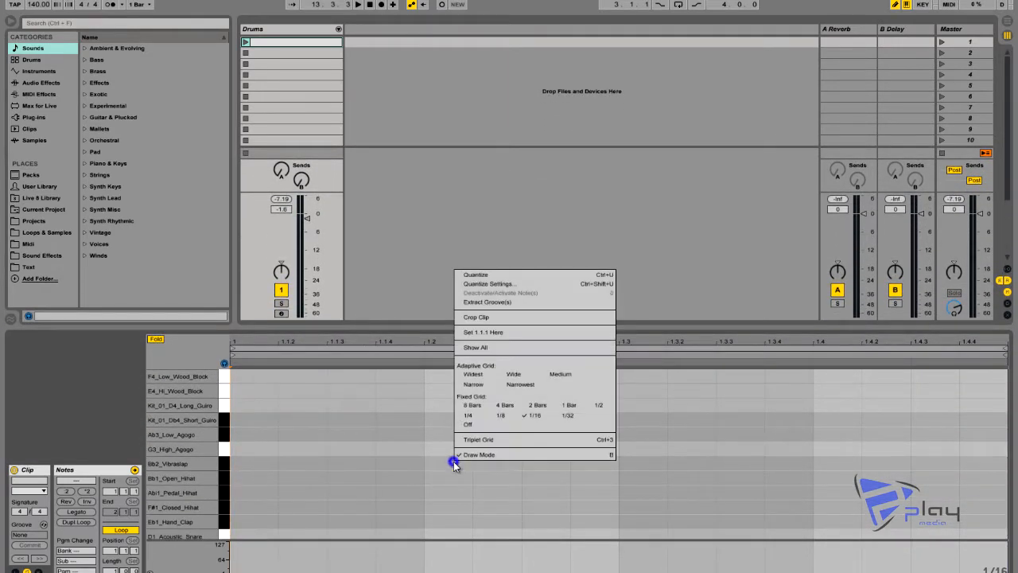
left_click(517, 418)
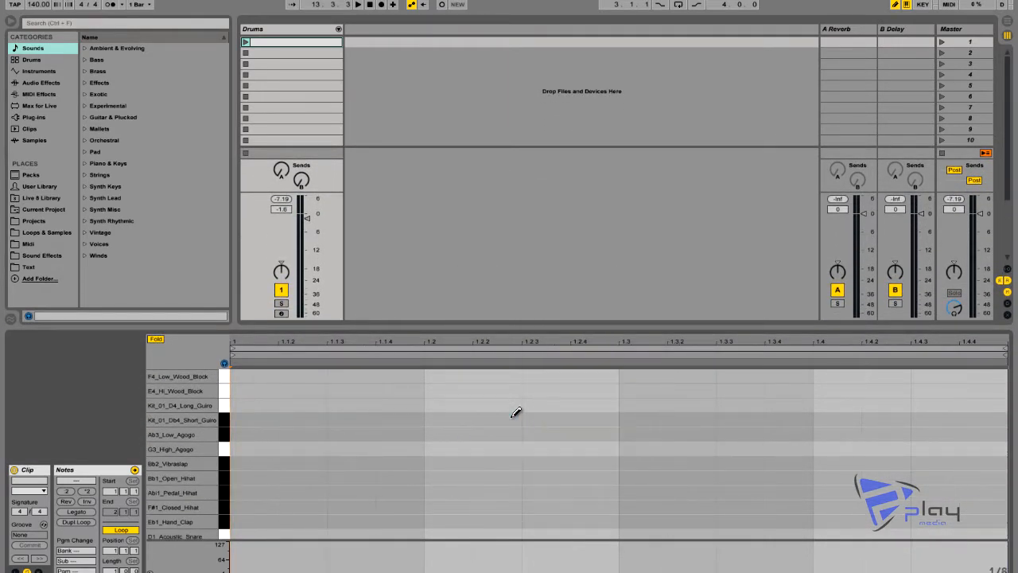
Audition the hi-hat sounds, fill the bar with 1/8 notes on F#1_Closed_Hihat, and play the clip back briefly
left_click(225, 493)
left_click(226, 494)
left_click(225, 507)
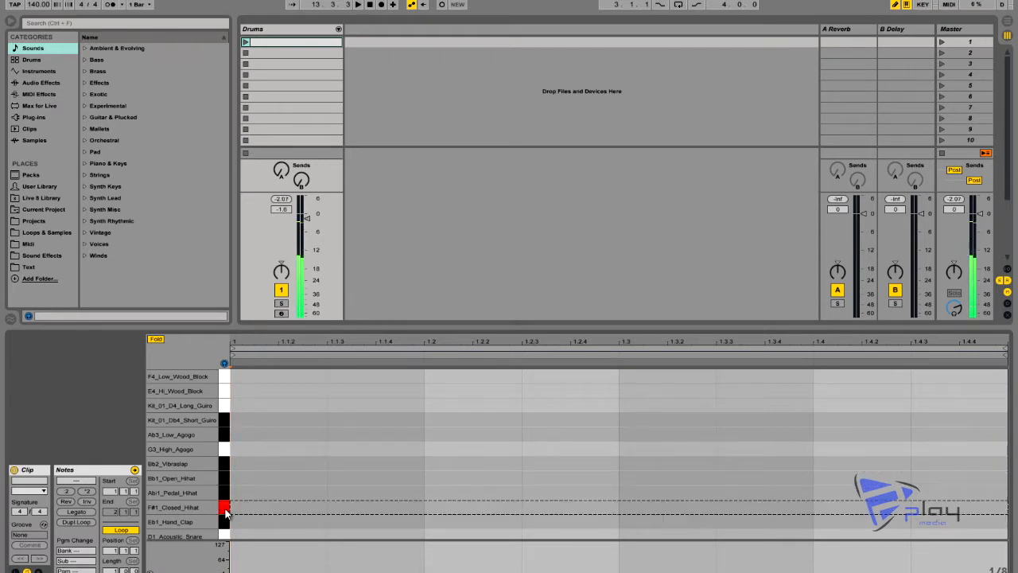
left_click_drag(249, 506, 962, 504)
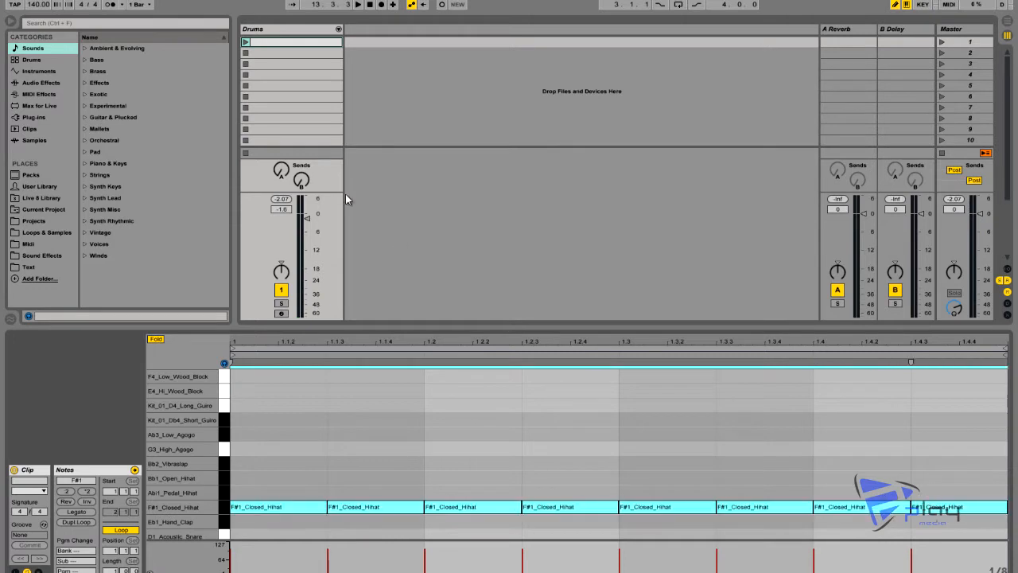
left_click(246, 42)
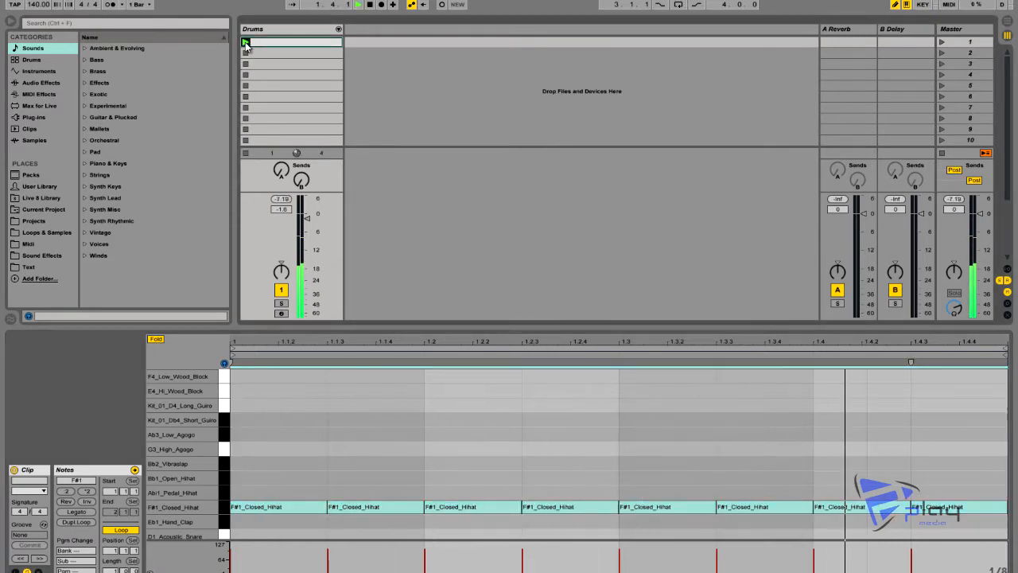
left_click(245, 154)
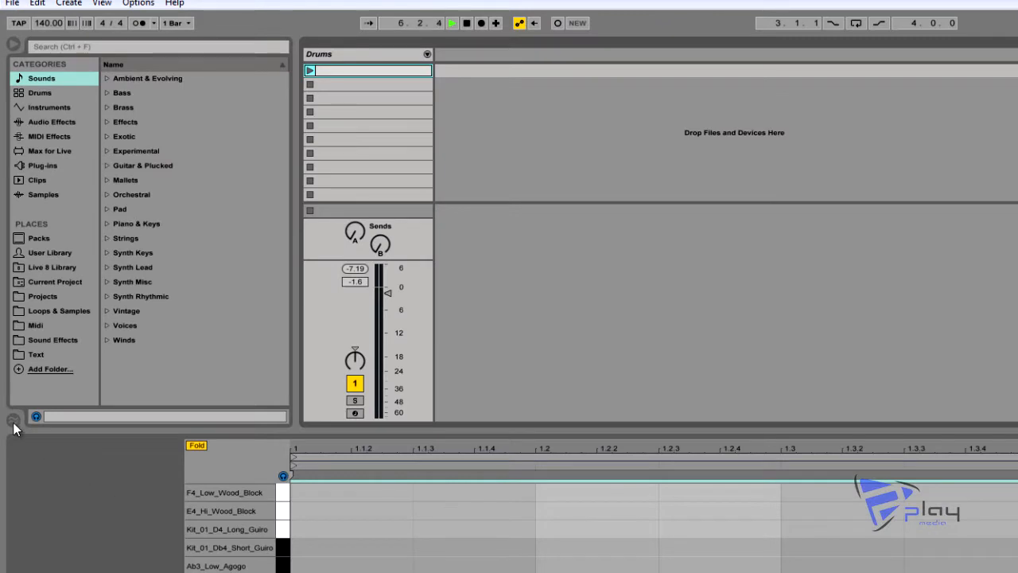
Show the Groove Pool and browse the groove library to the MPC folder under Swing and Groove
left_click(13, 419)
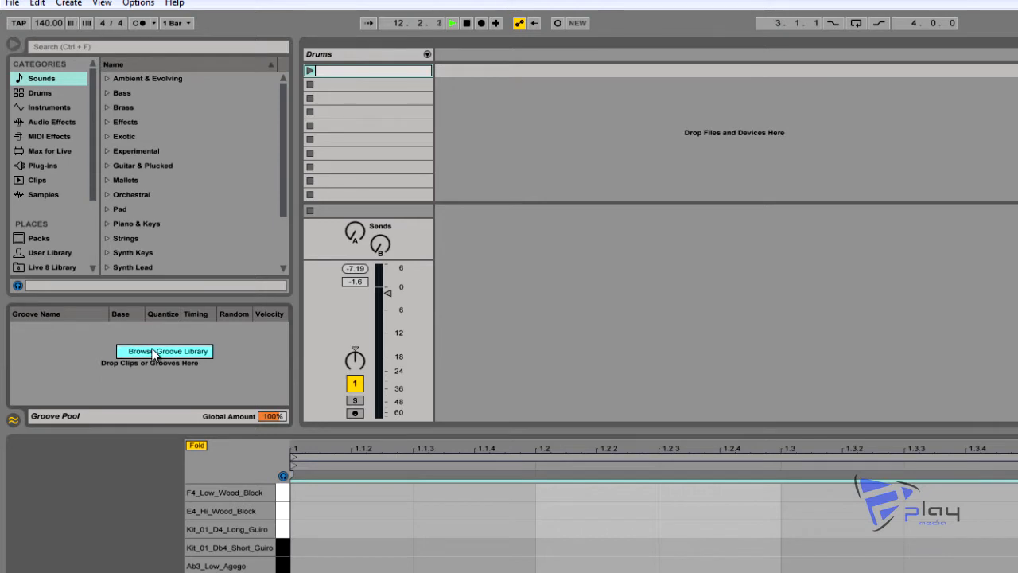
left_click(154, 352)
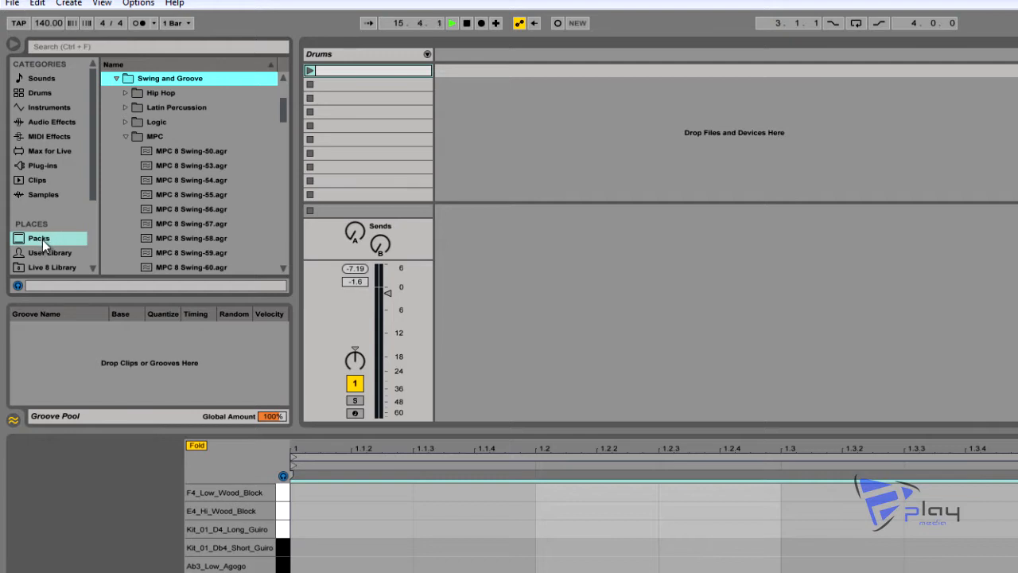
left_click(132, 139)
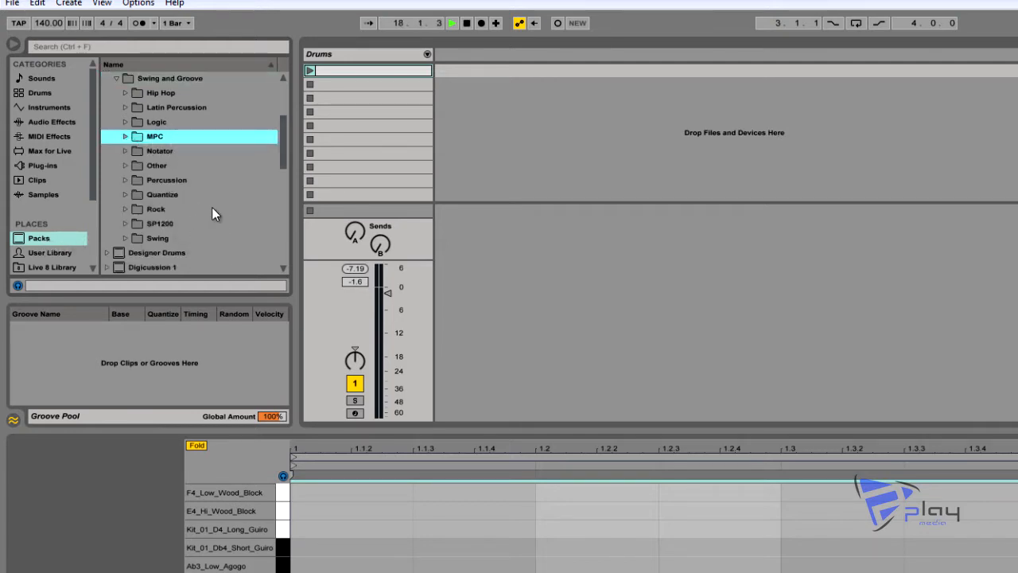
left_click(125, 138)
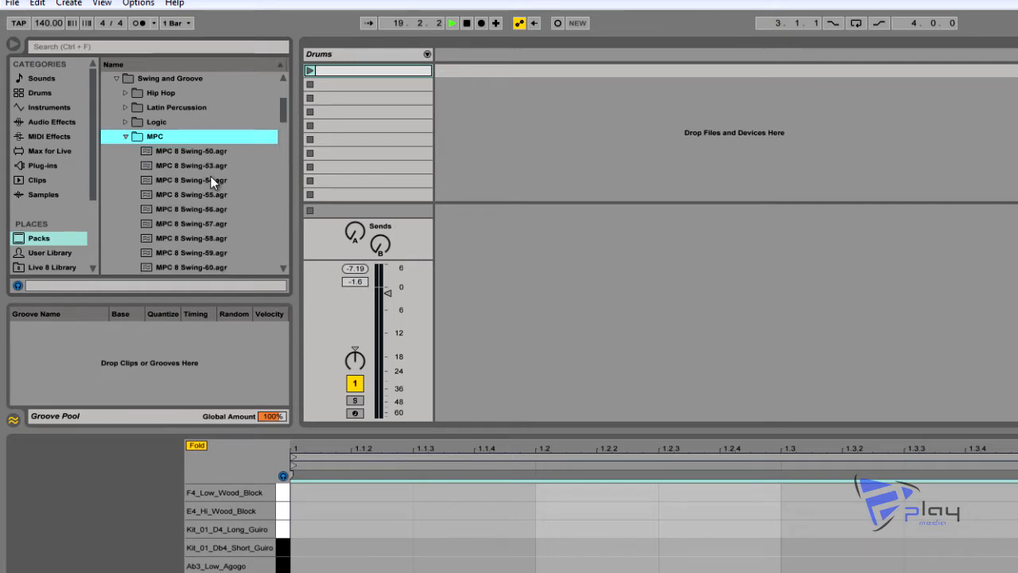
Find MPC 8 Swing-59.agr among the MPC grooves and add it to the Groove Pool
scroll(211, 176, "down", 4)
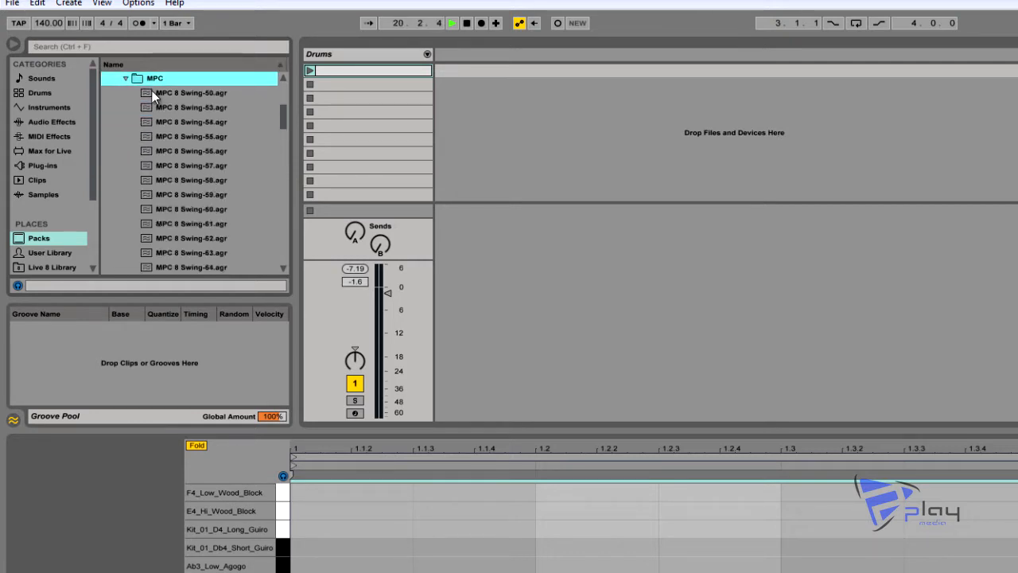
scroll(212, 204, "down", 1)
scroll(212, 205, "up", 1)
left_click(195, 180)
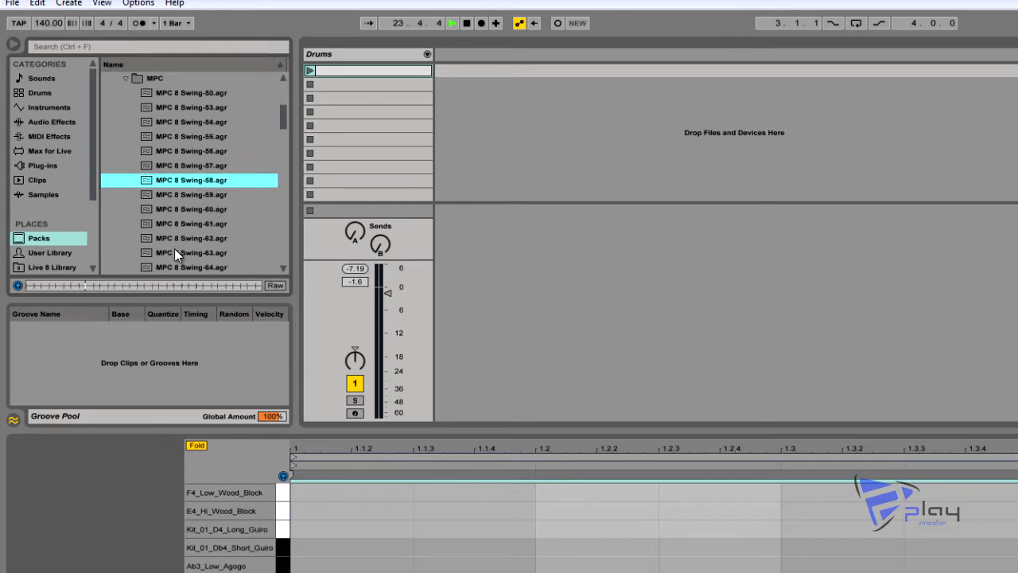
left_click(163, 80)
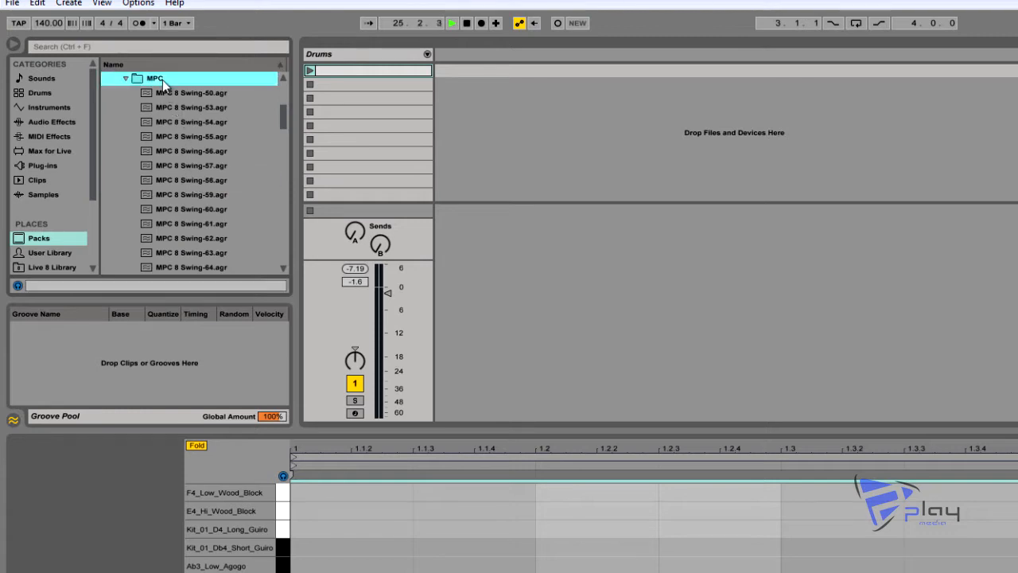
left_click(181, 193)
left_click_drag(180, 193, 346, 72)
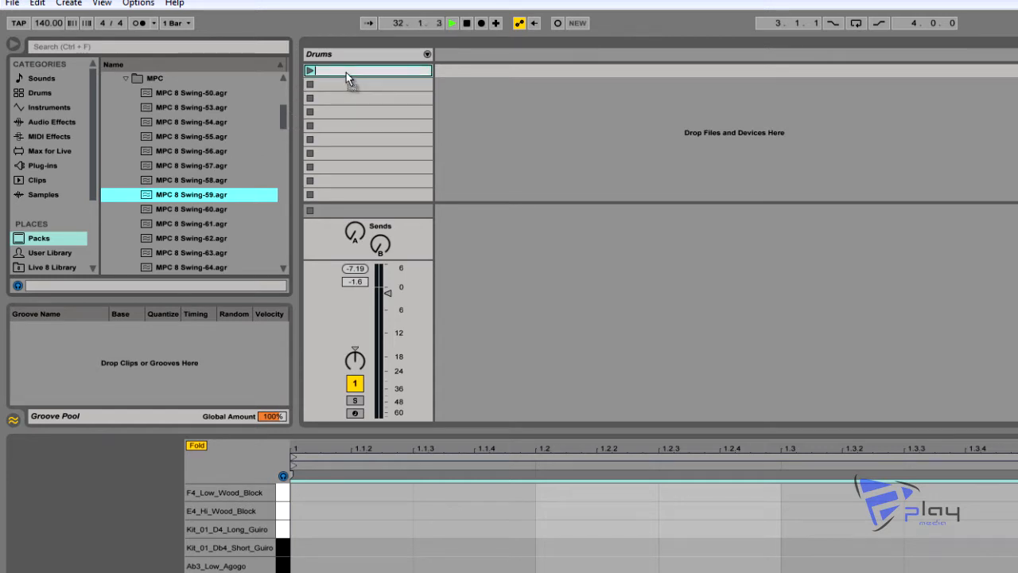
left_click_drag(346, 76, 138, 334)
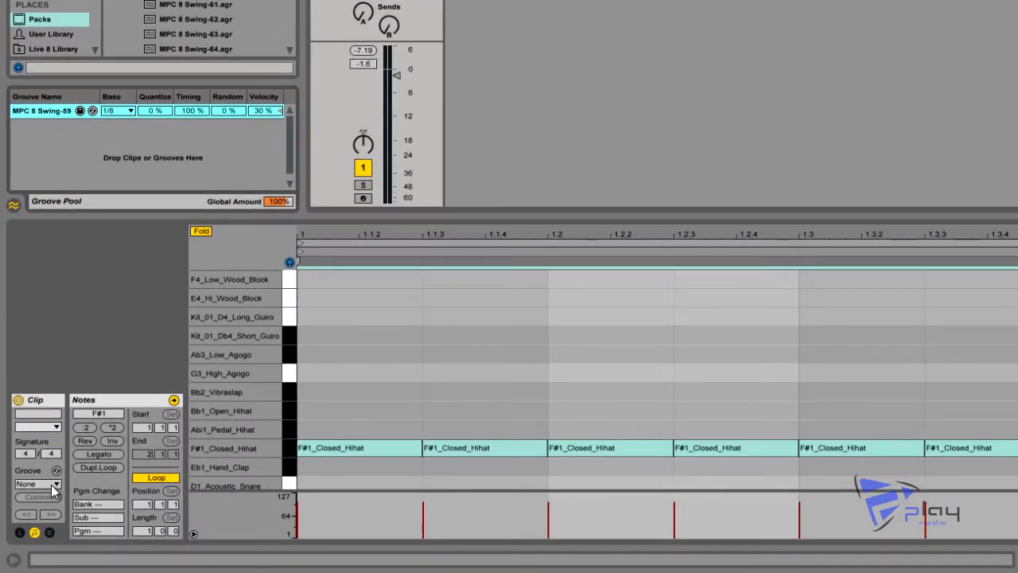
Play the hi-hat clip and set its groove to MPC 8 Swing-59
left_click(51, 484)
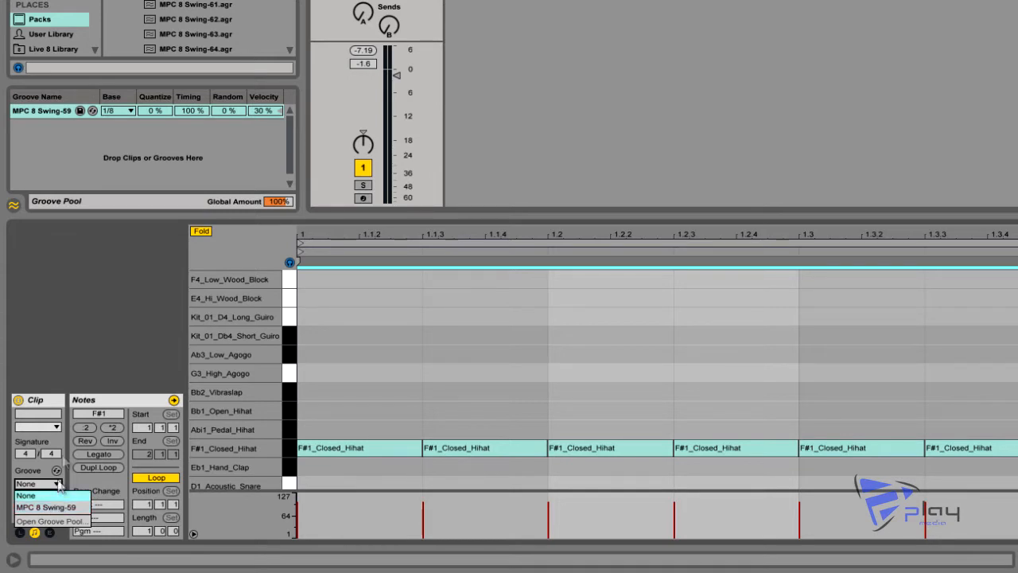
left_click(69, 312)
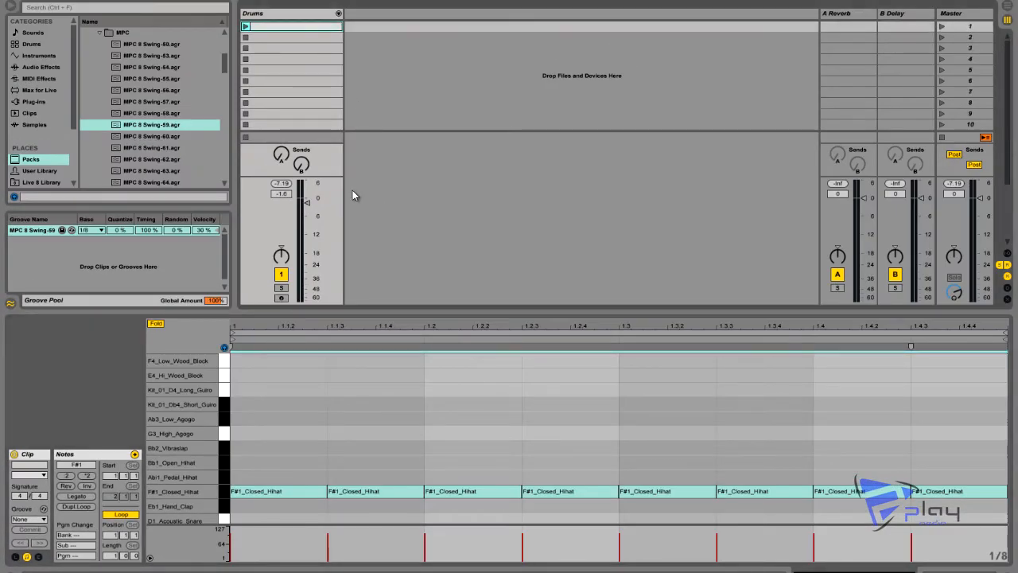
left_click(245, 27)
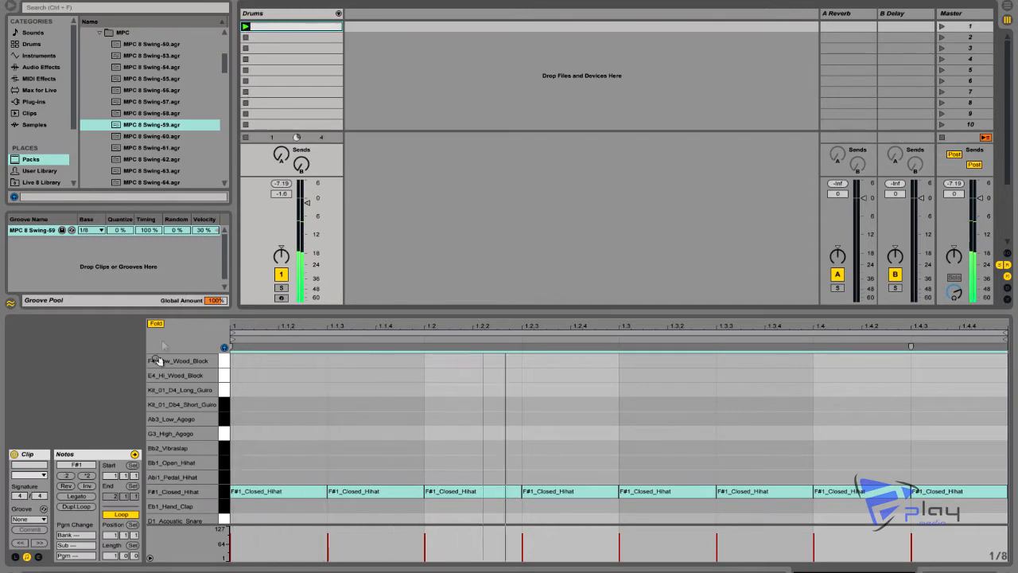
left_click(32, 521)
left_click(35, 537)
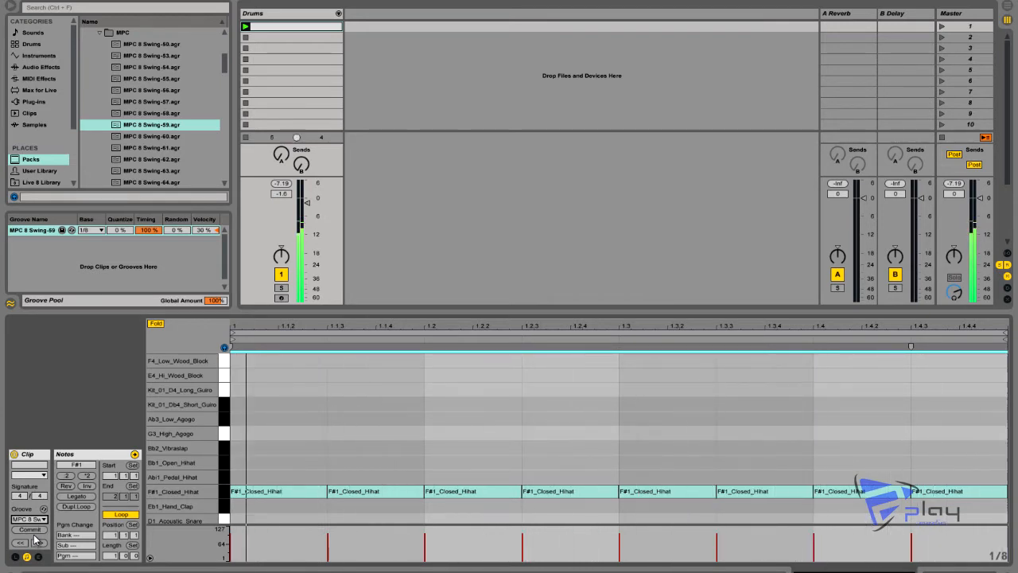
Clear the clip's groove assignment and reapply MPC 8 Swing-59 from the Groove Pool onto the first Drums clip
left_click(33, 533)
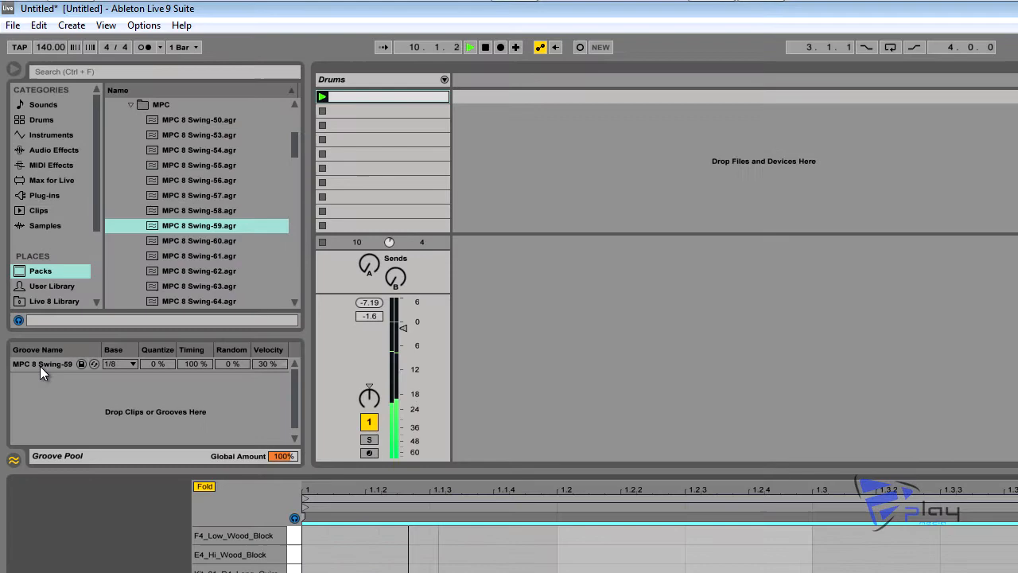
left_click(30, 232)
left_click_drag(40, 365, 386, 96)
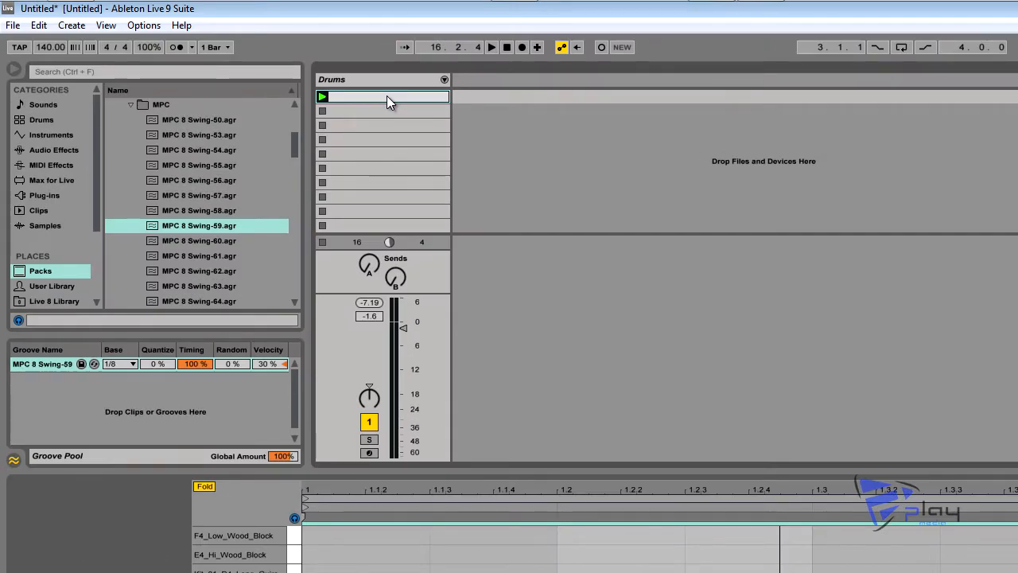
Turn on hot-swap for the pool groove and, during playback, try MPC 8 Swing-57, 68, 73 and 70 in turn
left_click(93, 365)
key("space")
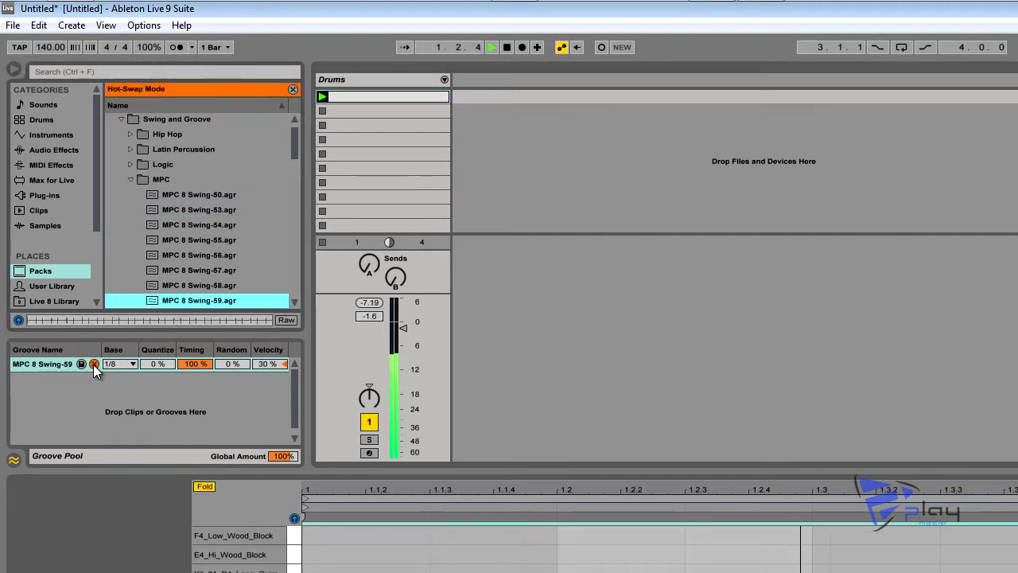
double_click(177, 276)
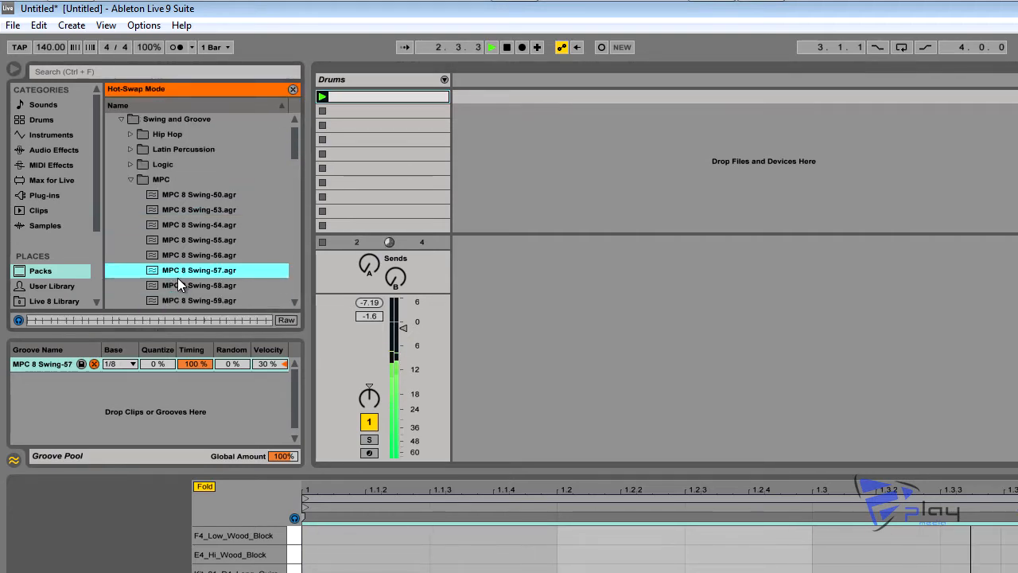
scroll(204, 261, "down", 4)
left_click(203, 261)
double_click(203, 261)
scroll(204, 261, "down", 1)
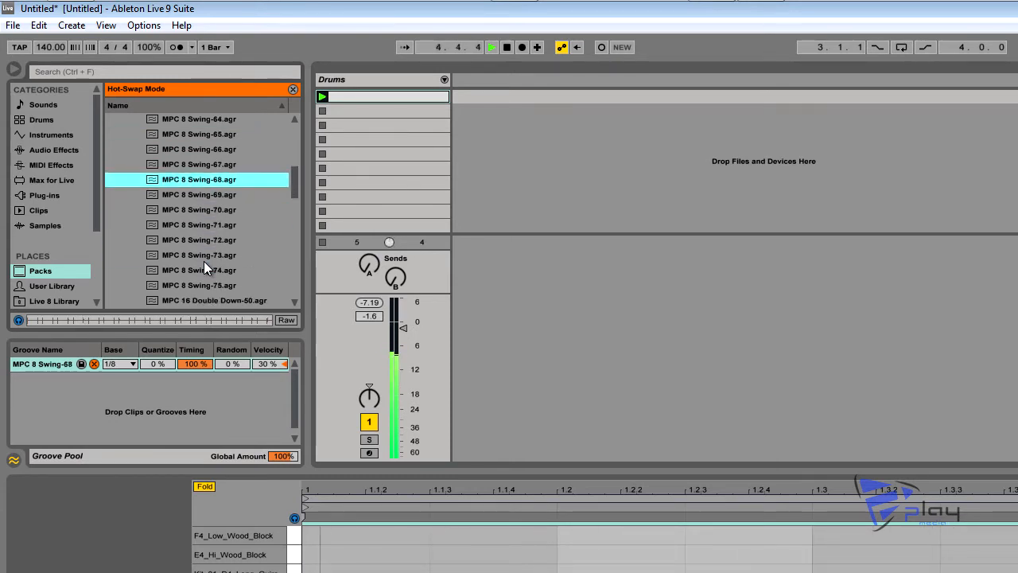
double_click(204, 261)
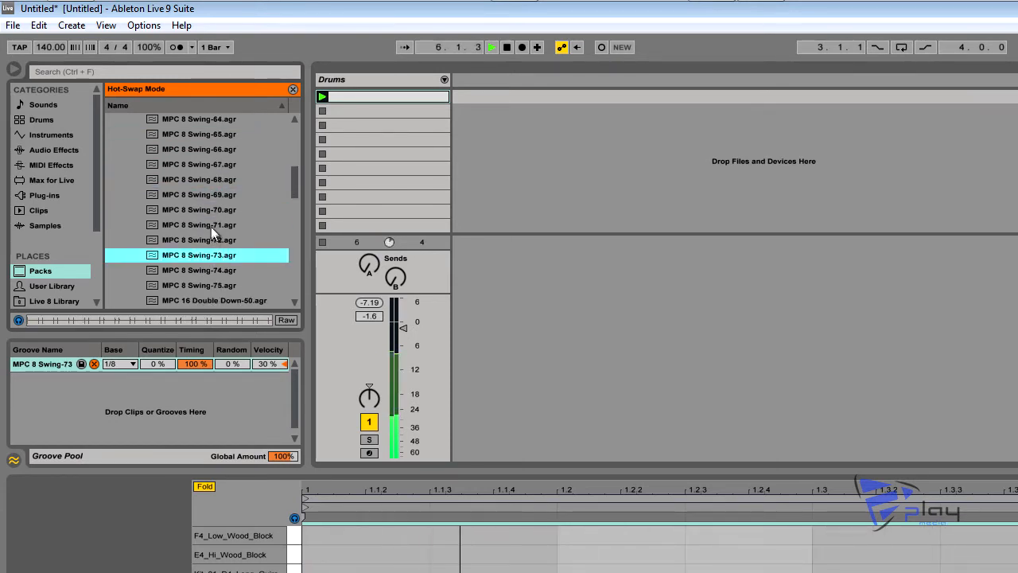
double_click(204, 208)
scroll(204, 206, "up", 8)
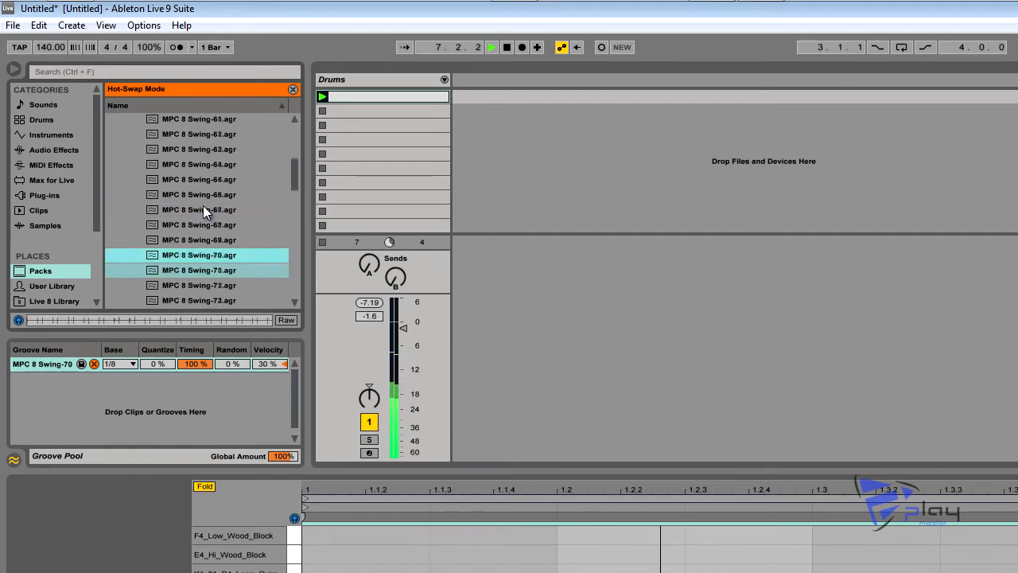
Hot-swap the groove to Logic 8 Sub Up 74 and after that to Logic 8 Sub Up 65 from the Logic folder
left_click(131, 179)
left_click(130, 164)
scroll(245, 239, "down", 1)
scroll(248, 244, "down", 1)
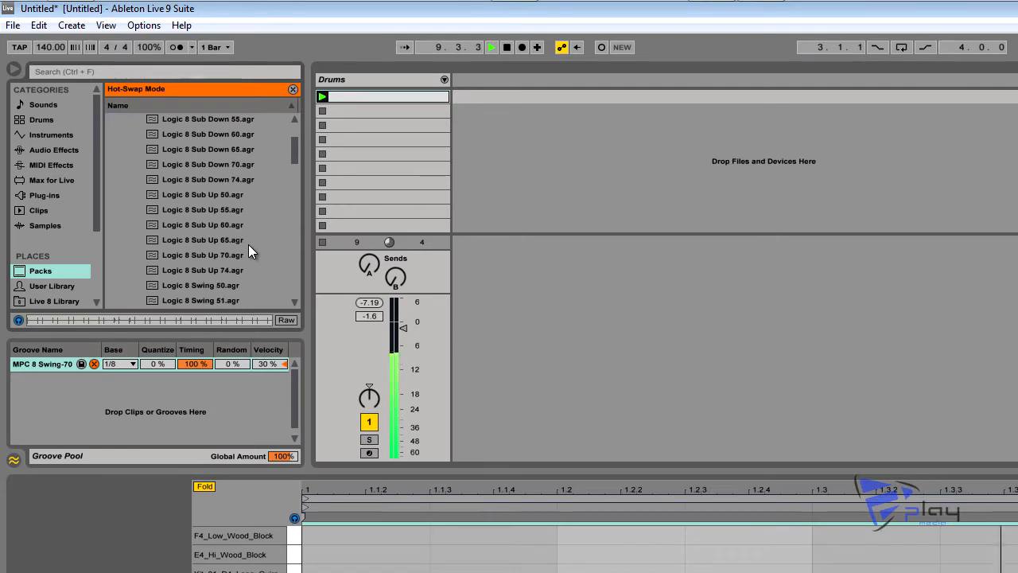
left_click(202, 270)
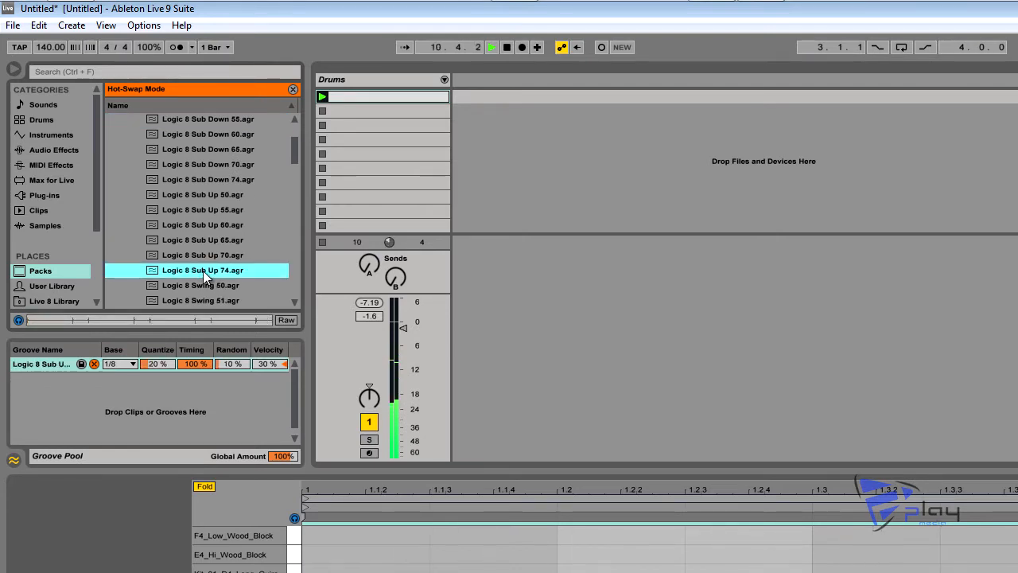
left_click(207, 240)
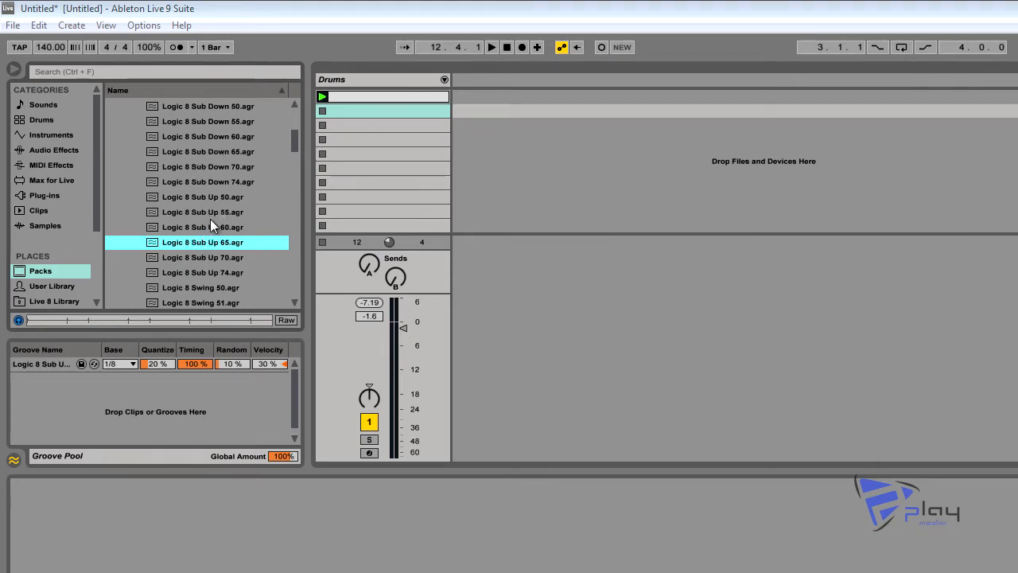
Place the Logic 8 Sub Up 65 groove as a MIDI clip in the ninth Drums slot
left_click_drag(294, 144, 294, 146)
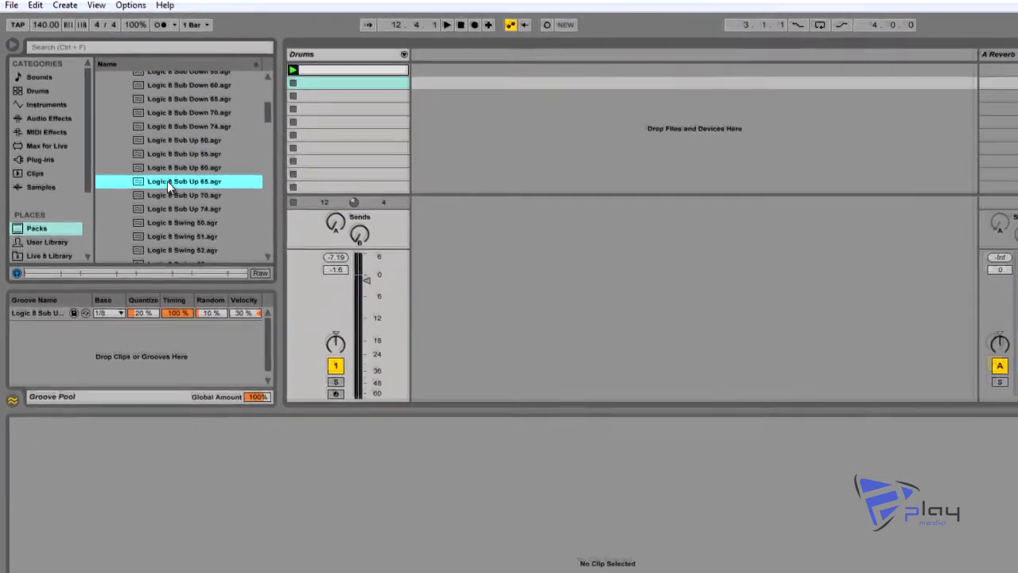
left_click_drag(168, 181, 352, 175)
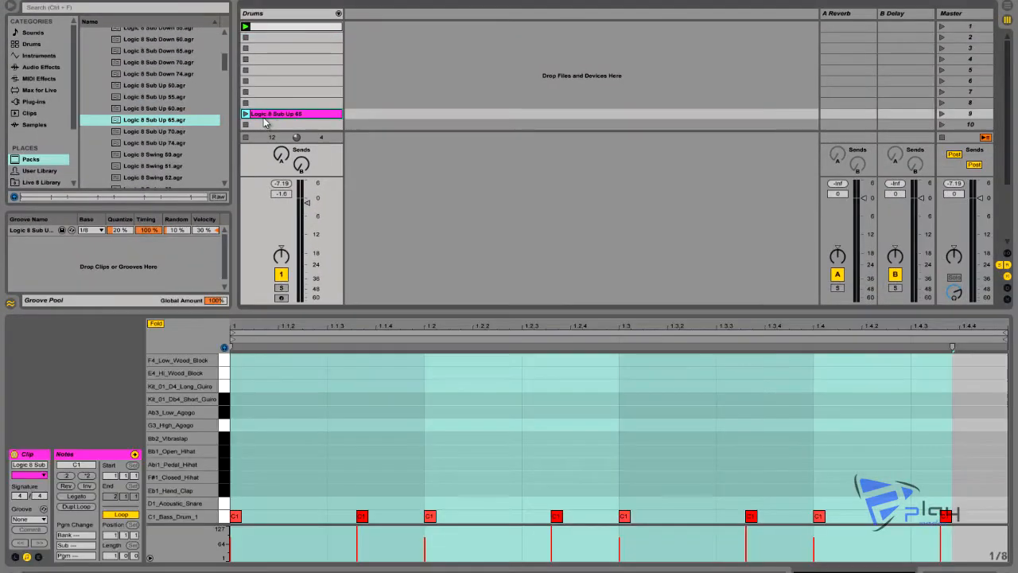
left_click(422, 438)
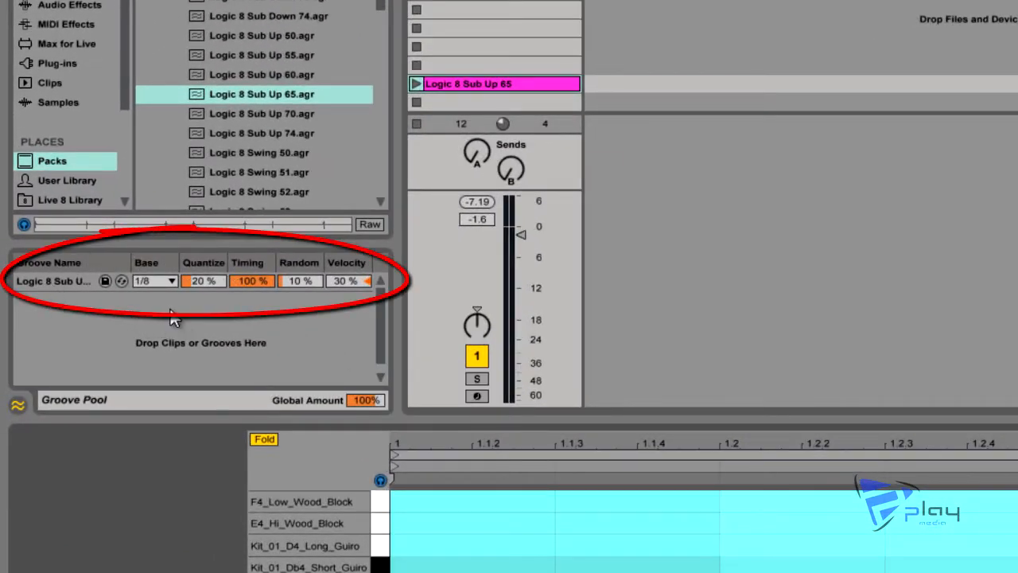
Inspect the pool groove's Base options, keeping 1/8, and set its Quantize amount to 12 %
left_click(150, 263)
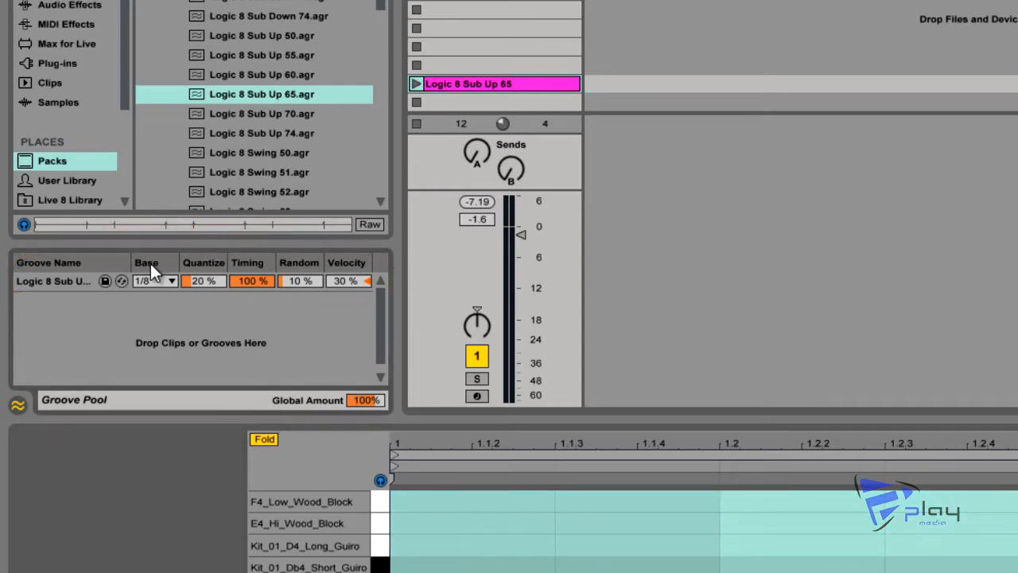
left_click(170, 281)
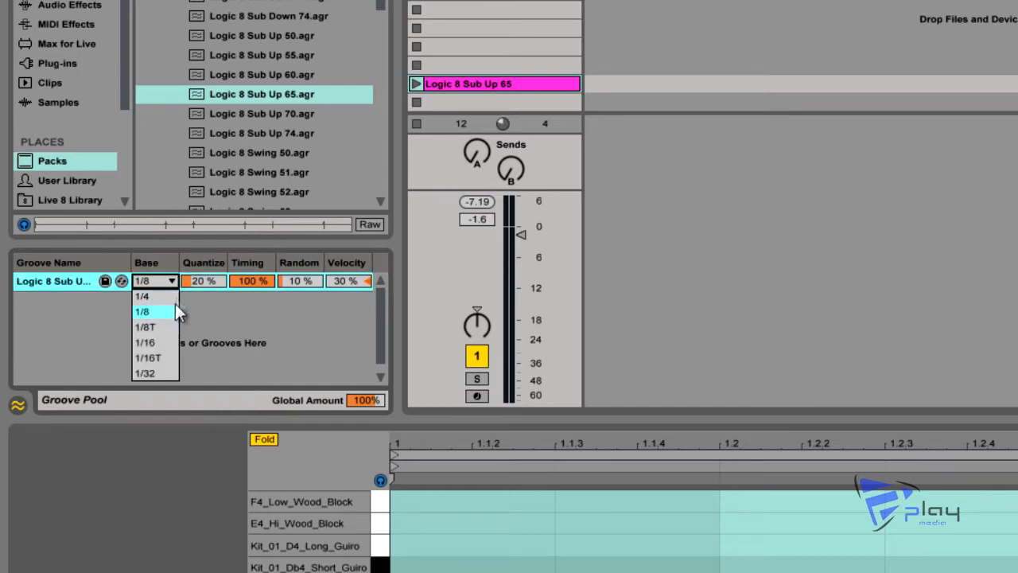
left_click(173, 281)
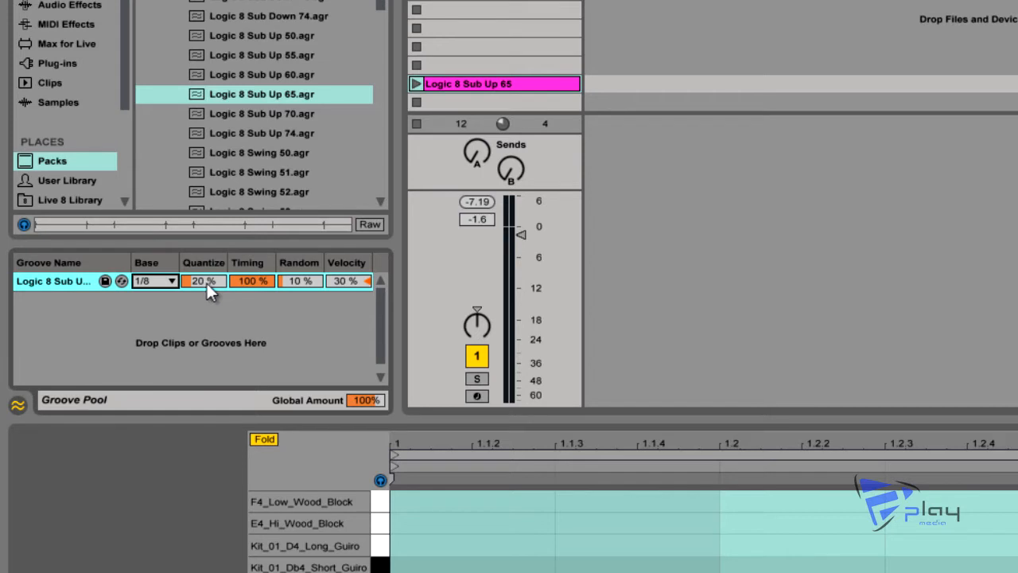
left_click(205, 284)
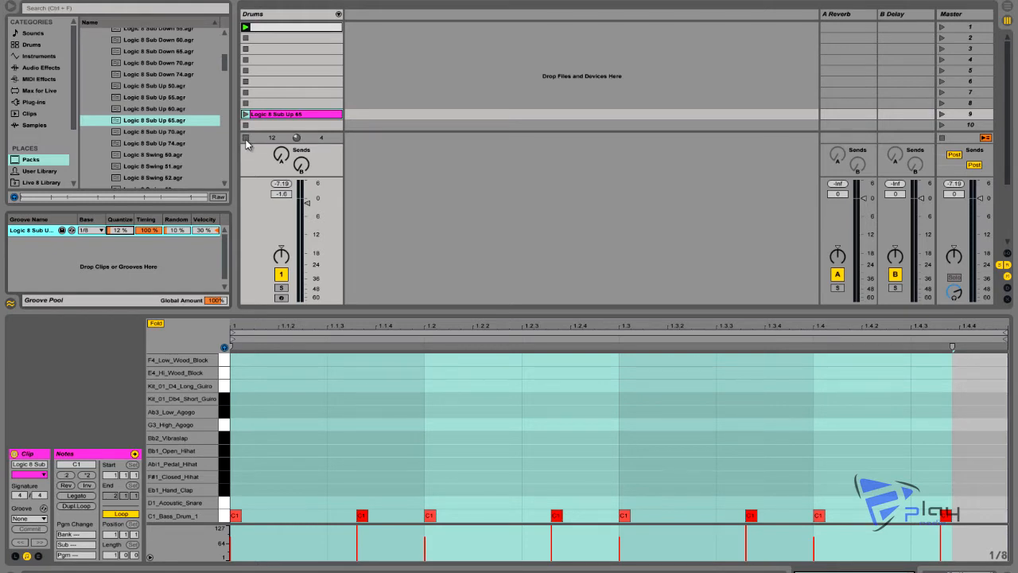
Delete the Logic 8 Sub Up 65 clip from the ninth Drums slot and launch the hi-hat clip in the first slot
key("Delete")
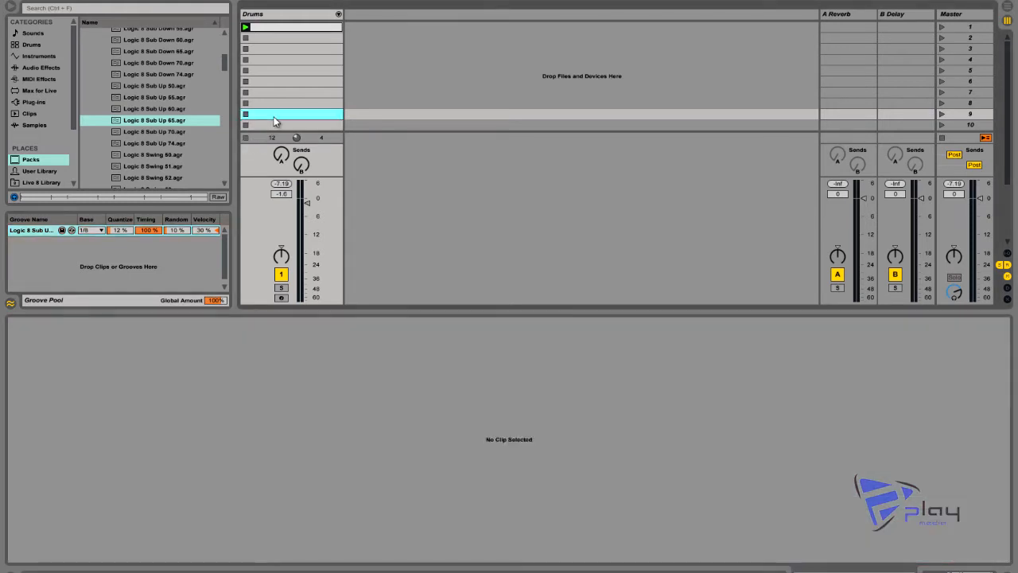
left_click(256, 29)
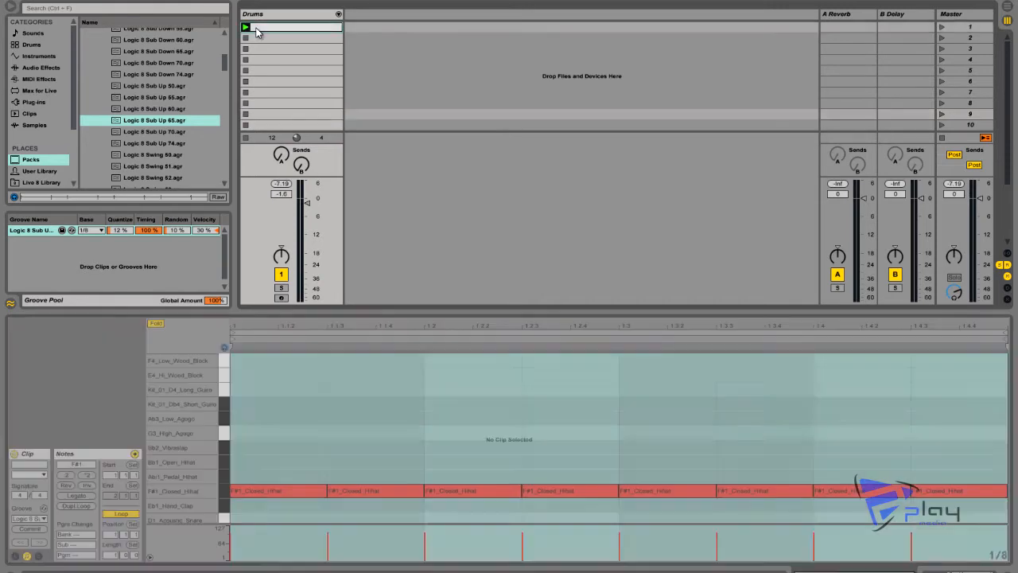
left_click(246, 28)
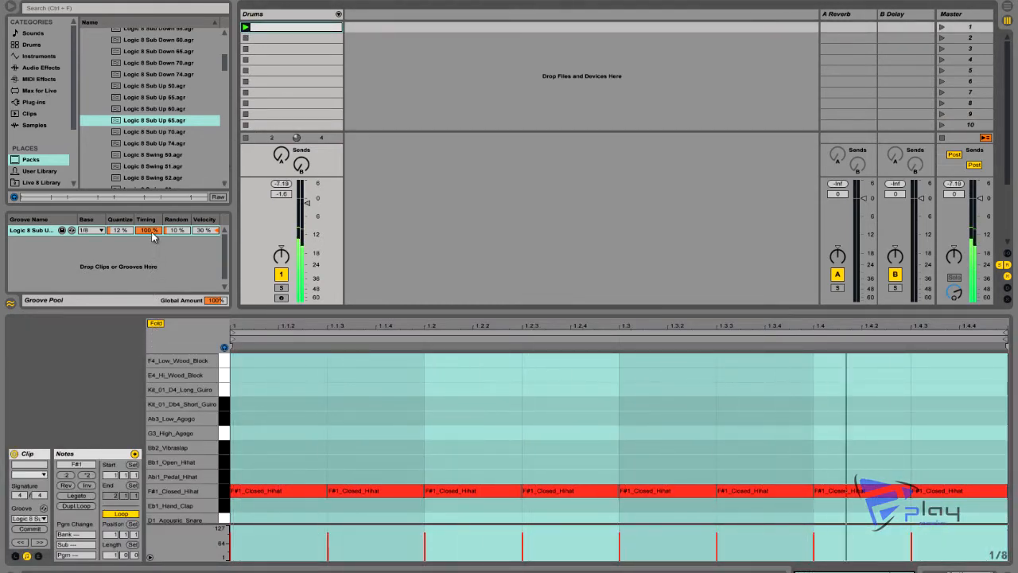
During playback, try the groove's Timing at 0 % and return it to 100 %; try Velocity at 100 % and settle on 33 %
left_click_drag(153, 233, 153, 236)
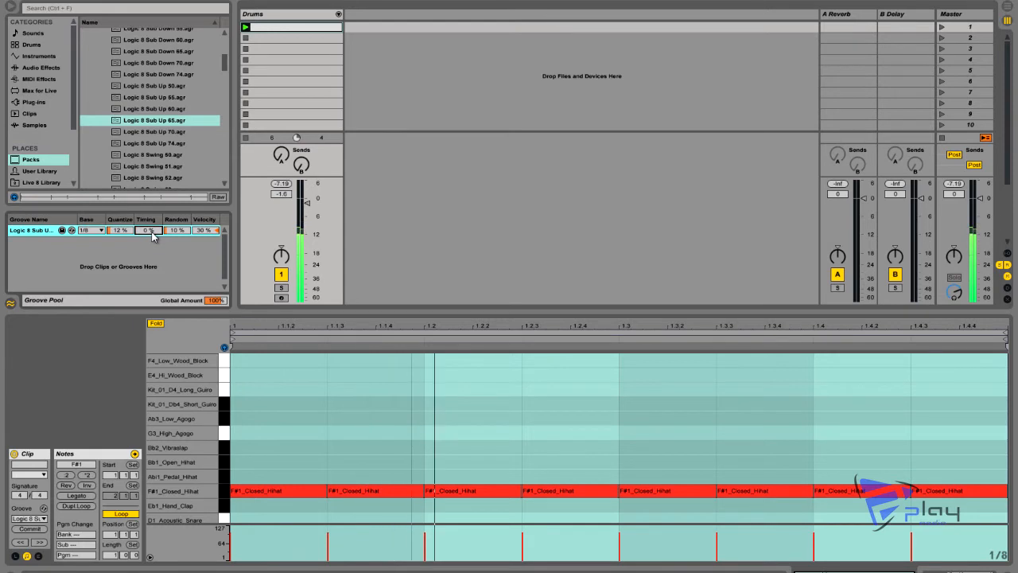
left_click_drag(153, 234, 153, 235)
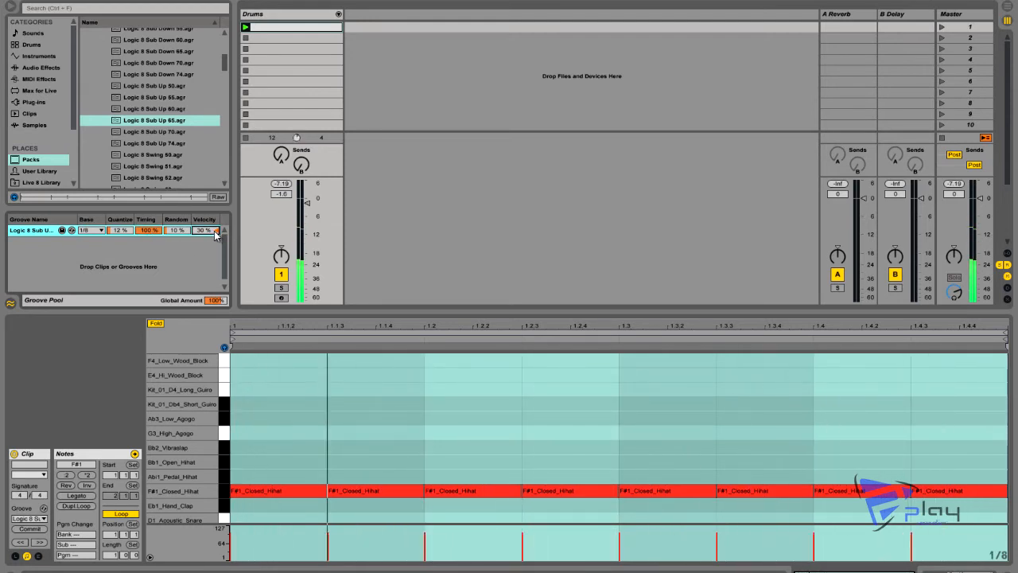
left_click_drag(214, 231, 215, 231)
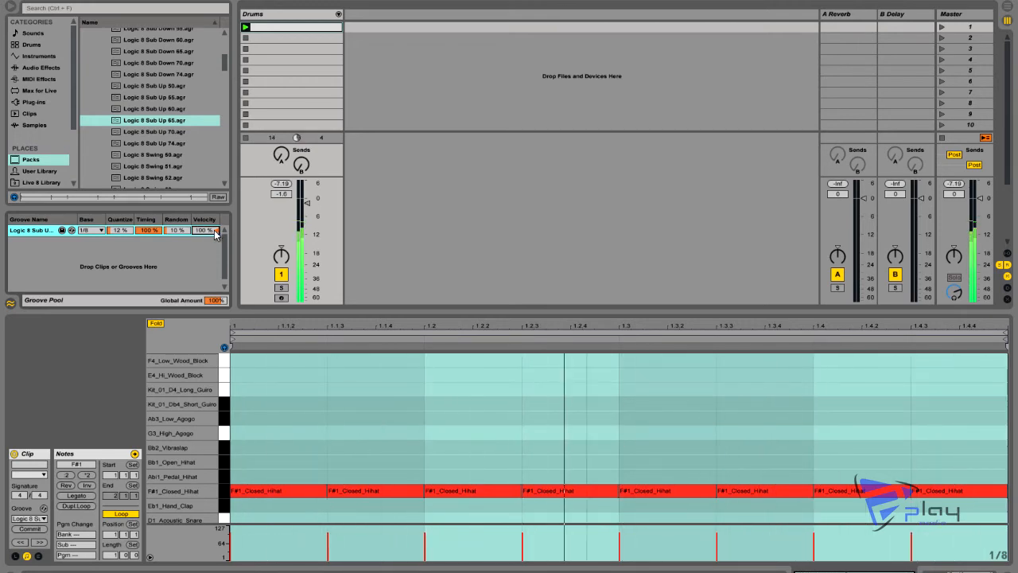
left_click_drag(214, 231, 212, 231)
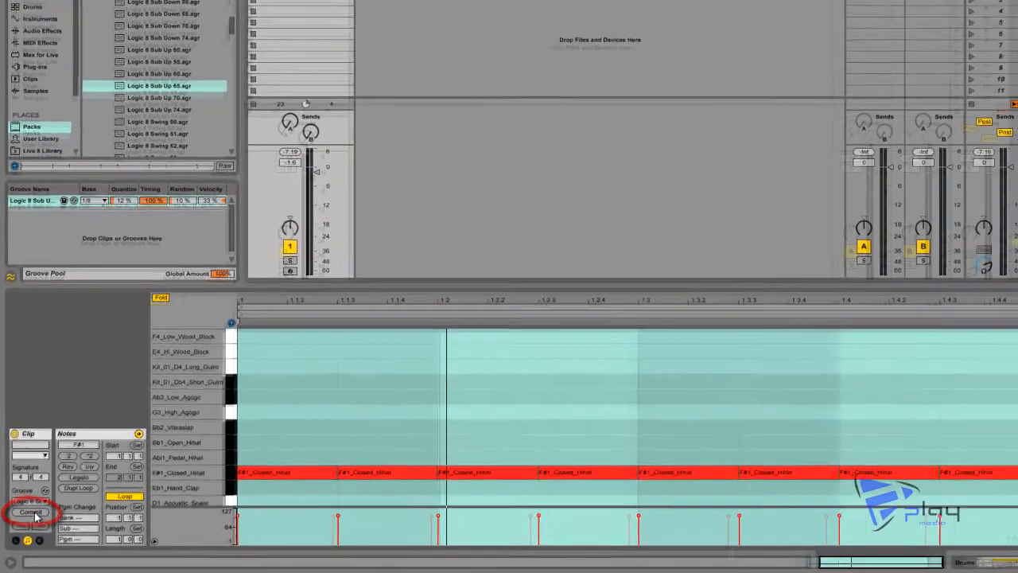
Commit the groove to the hi-hat clip's notes and undo the commit
left_click(34, 514)
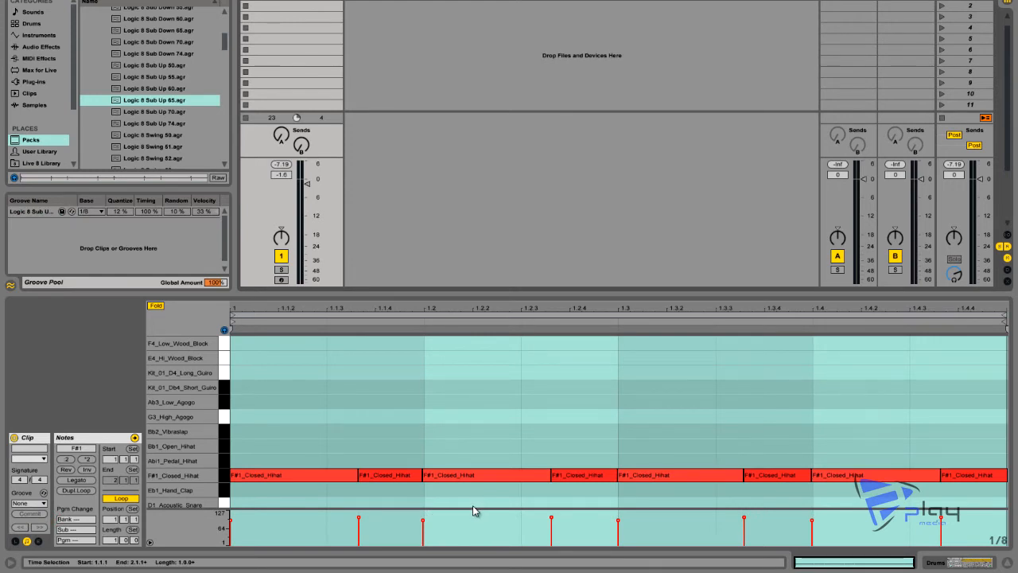
left_click_drag(470, 509, 467, 494)
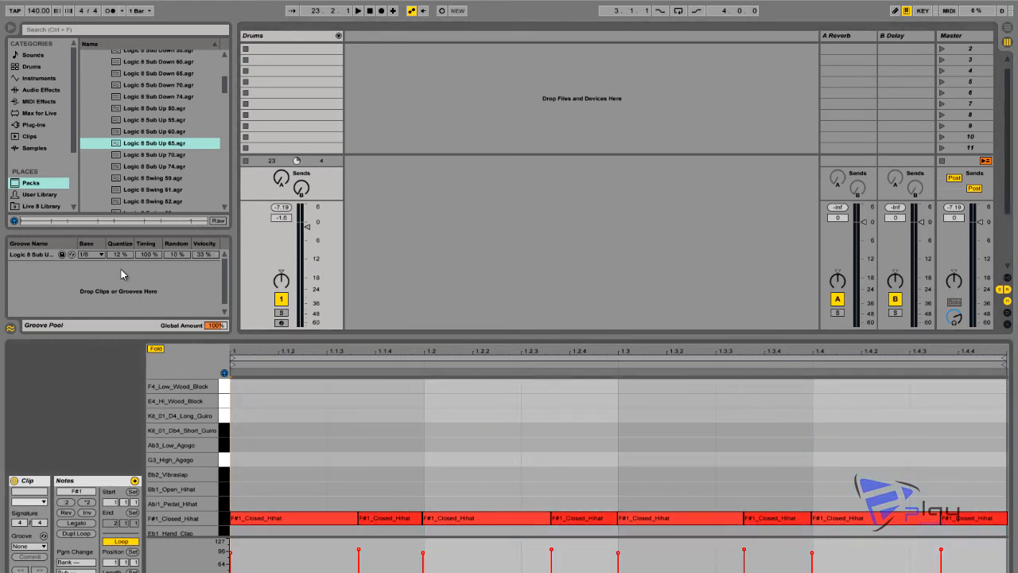
key("ctrl+z")
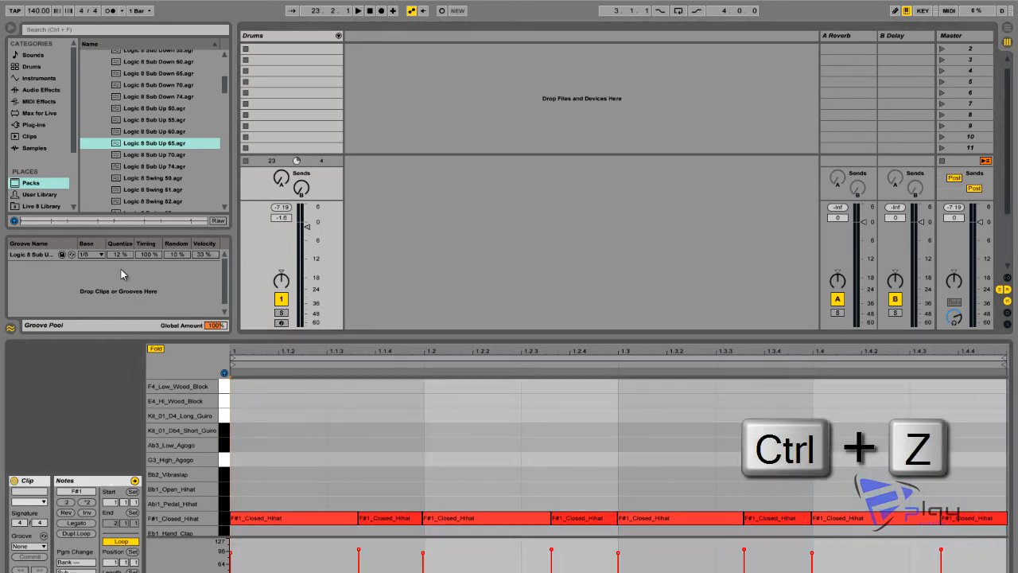
key("ctrl+z")
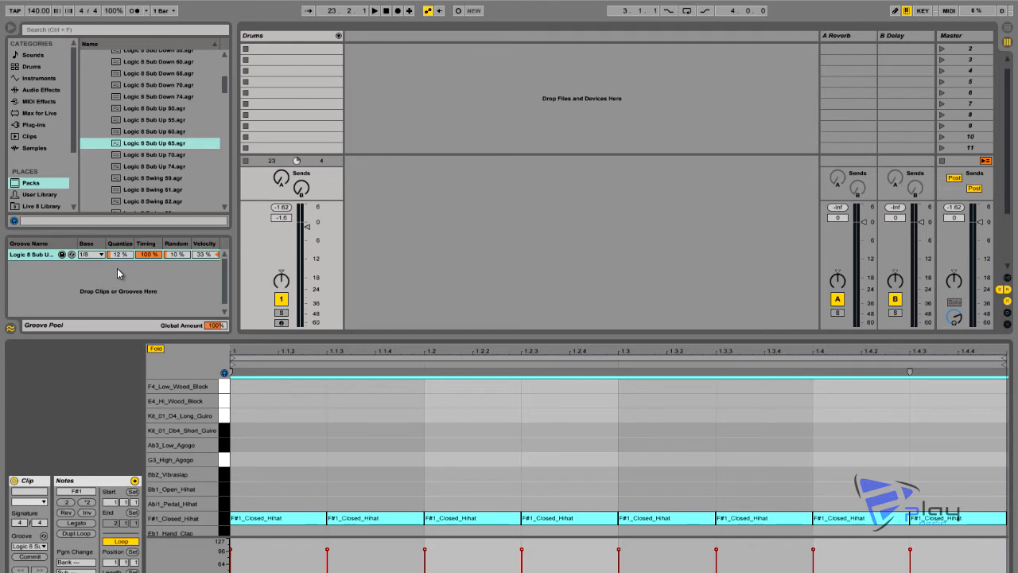
Create an empty MIDI clip in the second Drums slot and set its loop length to two bars
left_click_drag(1007, 78, 1010, 59)
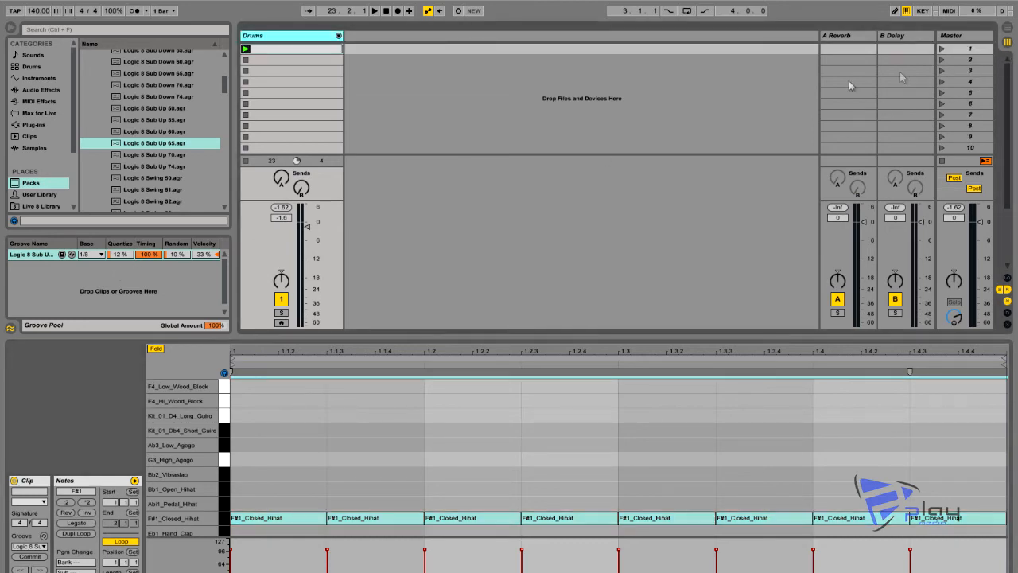
left_click(284, 59)
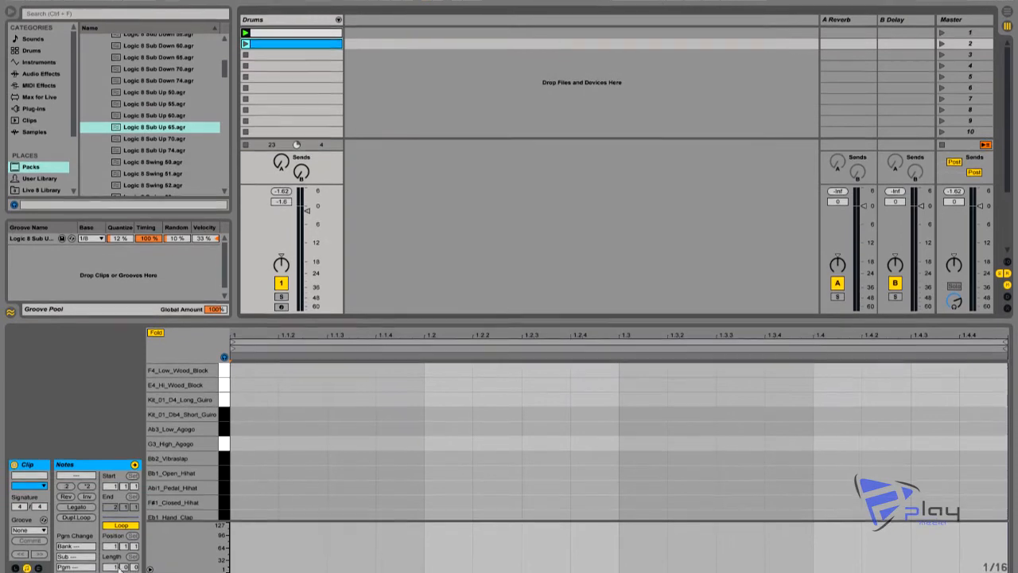
left_click(116, 563)
key("Up")
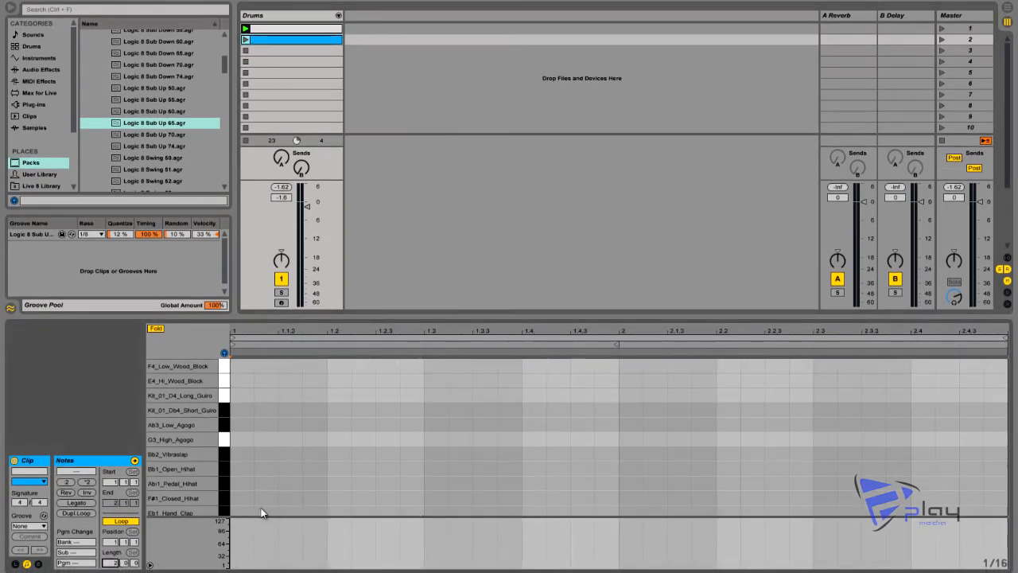
Place bass drum notes at 1 and 1.4 and an acoustic snare at 1.2, and launch the new clip
scroll(303, 442, "down", 2)
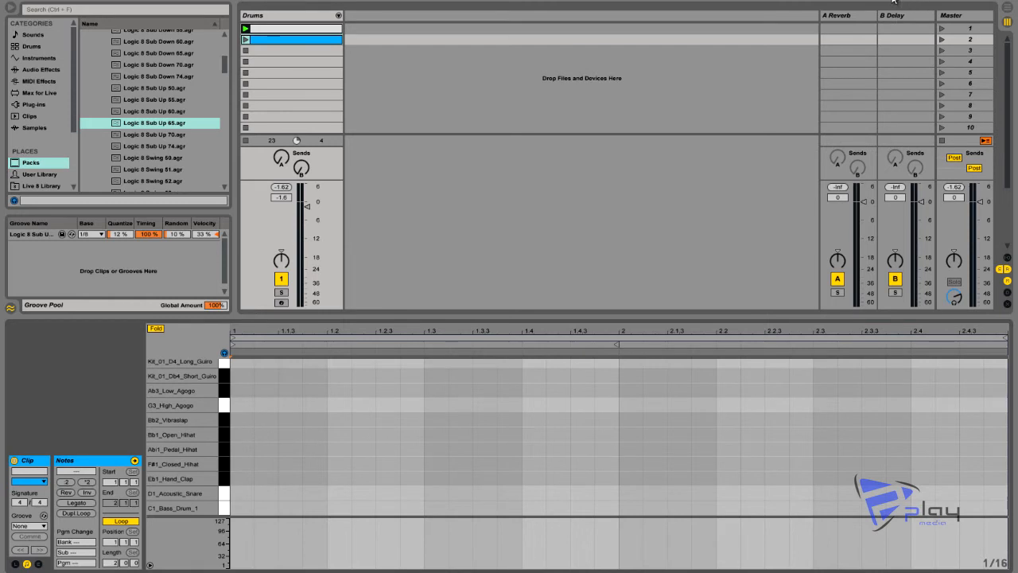
double_click(252, 511)
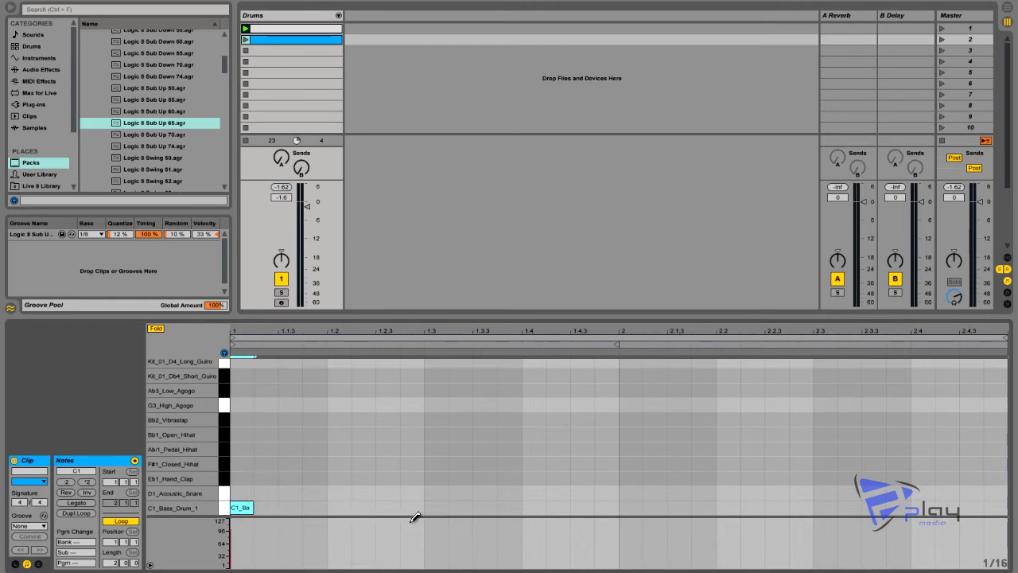
left_click(540, 509)
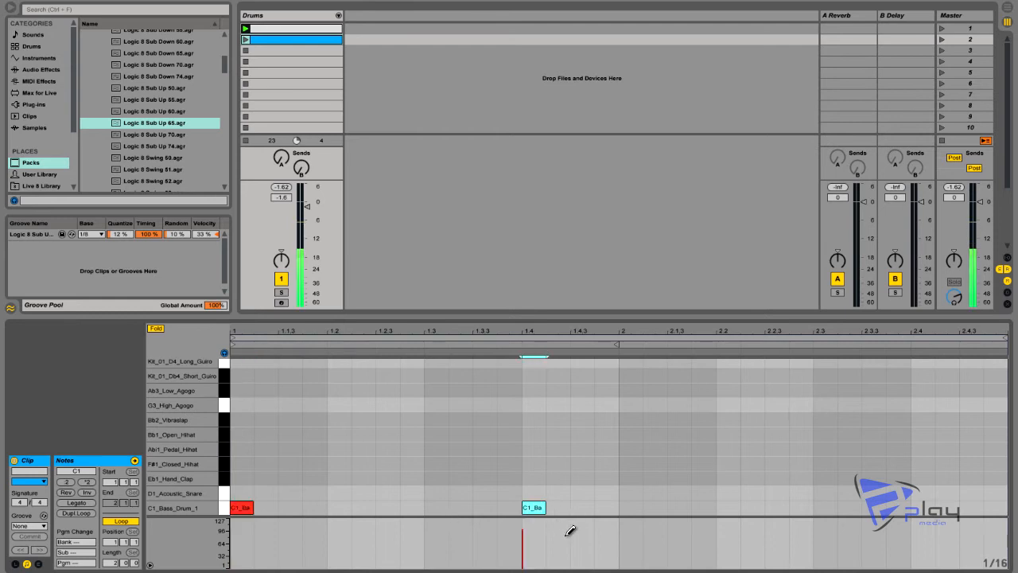
left_click(350, 493)
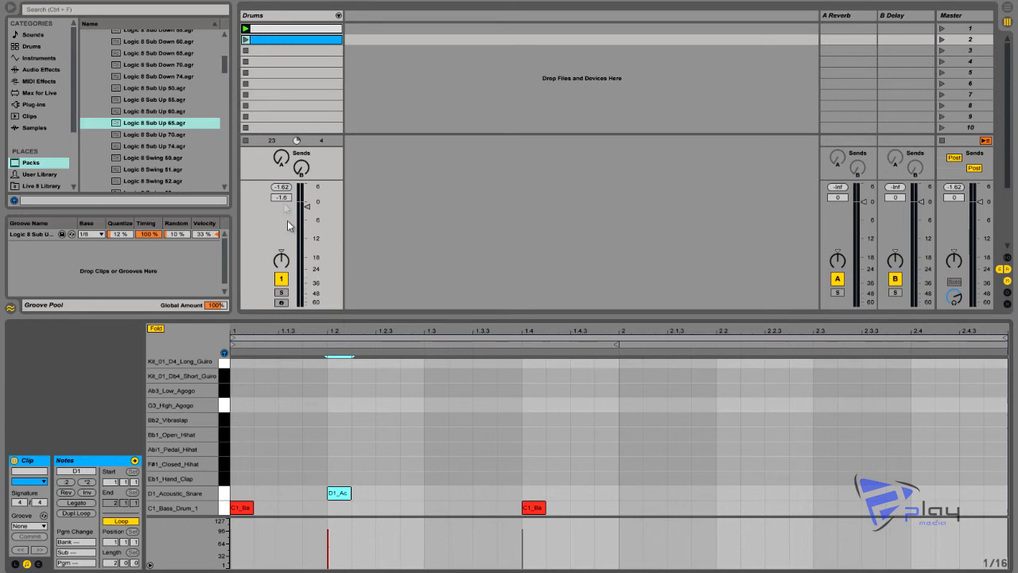
left_click(246, 39)
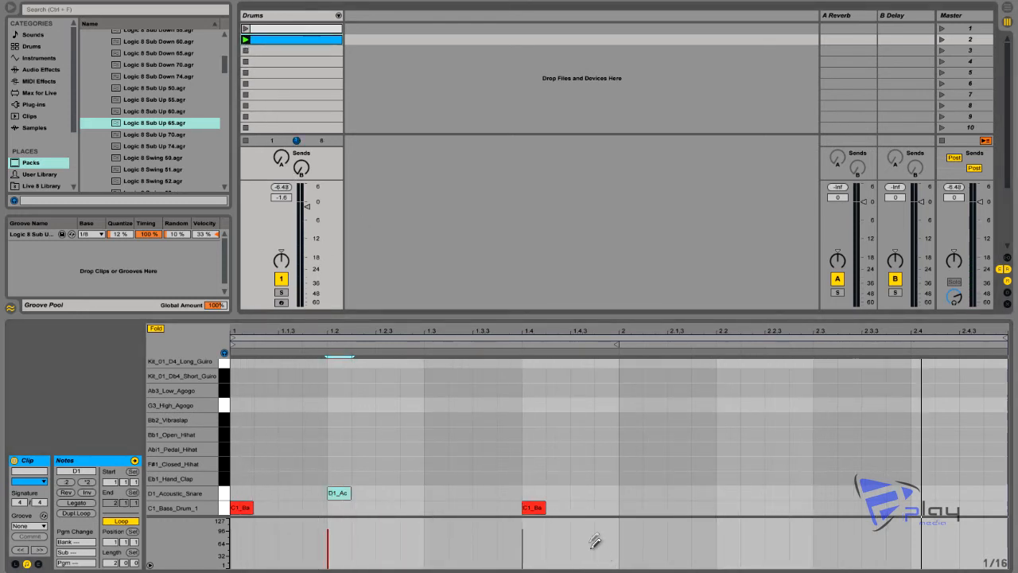
Replace the bass drum at 1.4 with one at 2 and the snare at 1.2 with one at 1.3; add a snare at 2.4 and a bass drum at 2.3.3
left_click(541, 506)
left_click(628, 507)
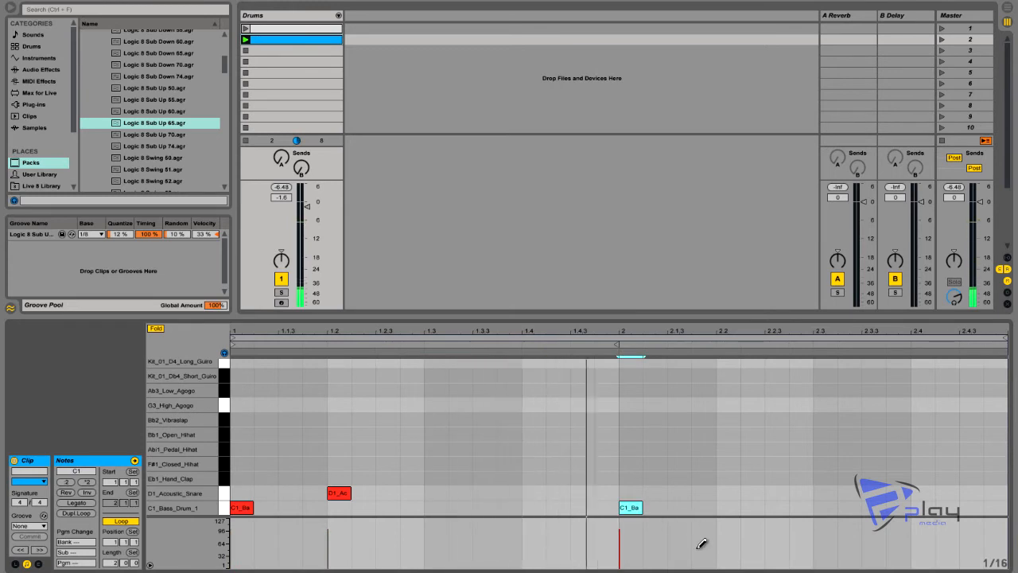
left_click(916, 493)
left_click(346, 494)
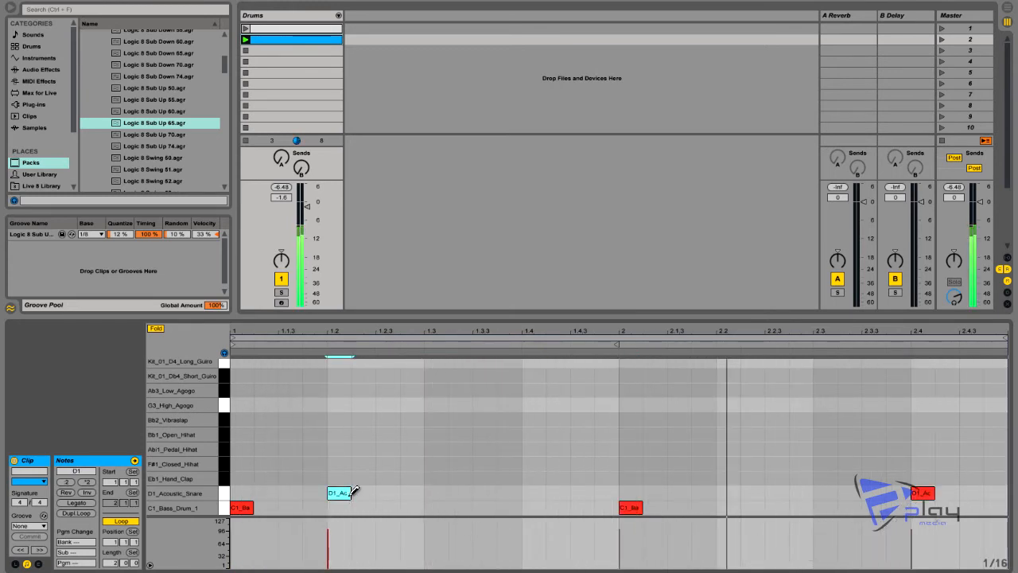
key("Delete")
left_click(436, 493)
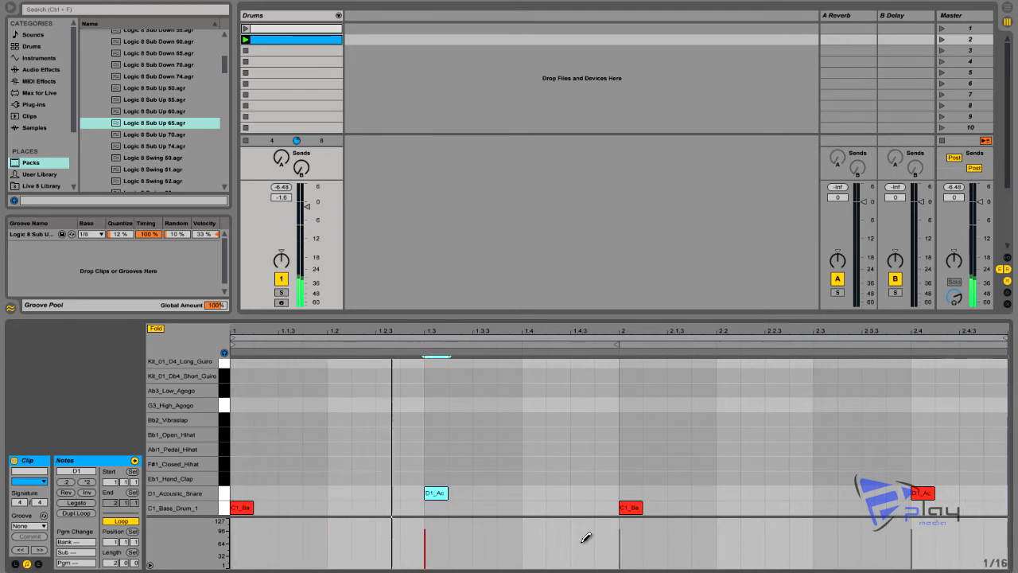
left_click(873, 507)
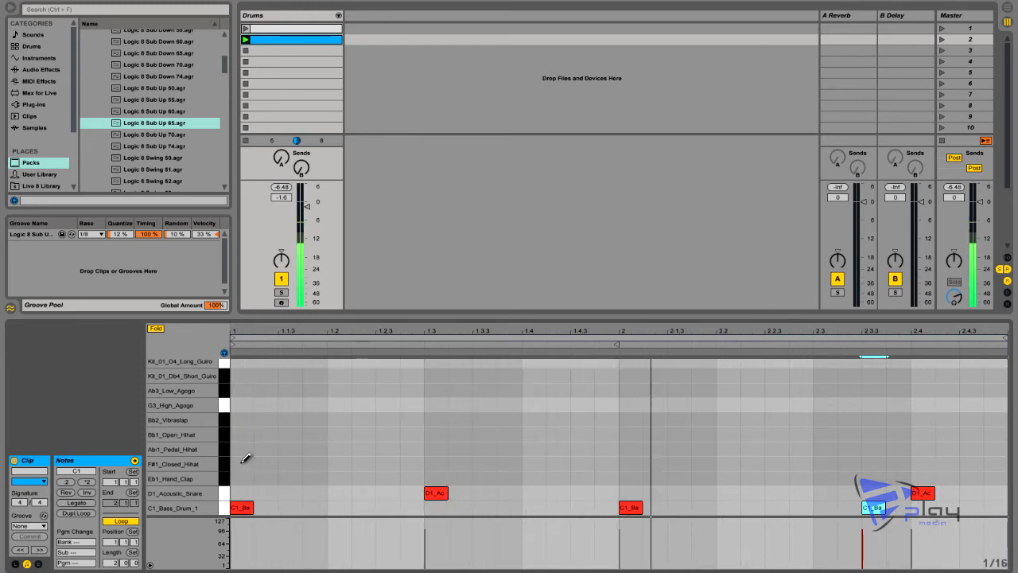
Add closed hi-hat notes in the first bar at 1, 1.2, 1.2.3, 1.3 and 1.4
key("ctrl+a")
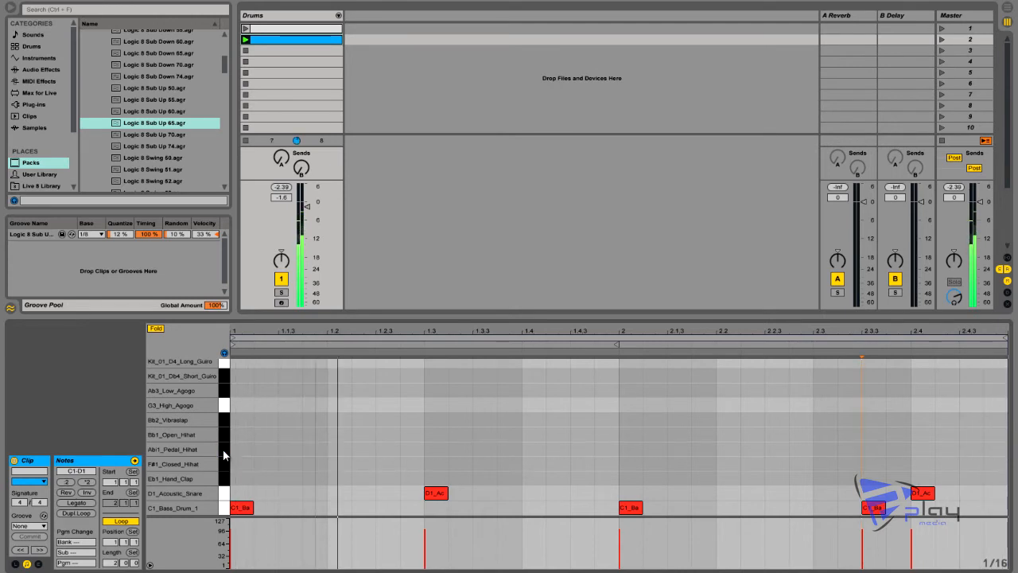
left_click(240, 463)
left_click(340, 463)
left_click(387, 463)
left_click(436, 464)
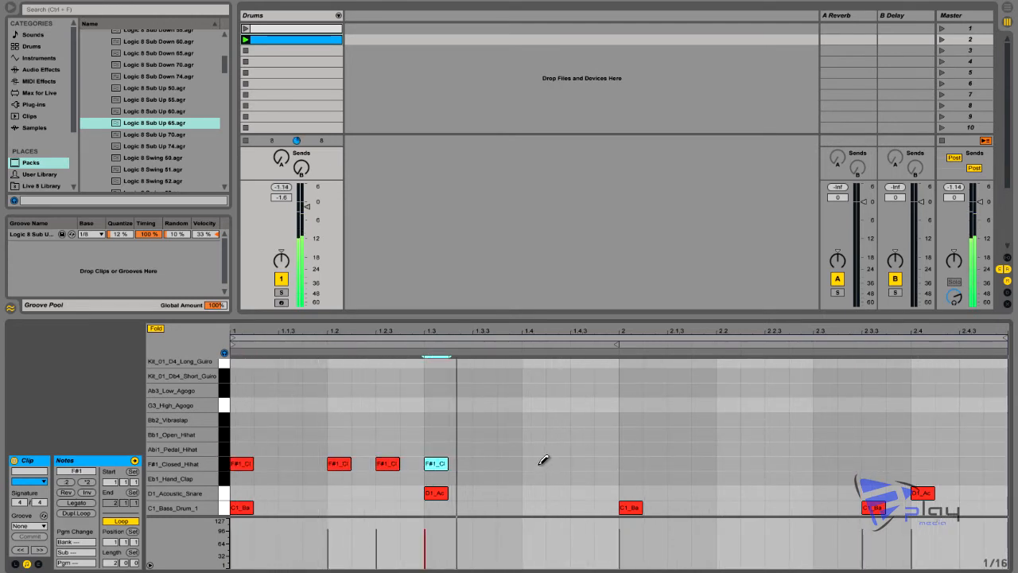
left_click(533, 463)
Add closed hi-hat notes in the second bar at 2, 2.2, 2.2.3, 2.3 and 2.4
left_click(630, 463)
left_click(728, 464)
left_click(776, 464)
left_click(825, 464)
left_click(923, 464)
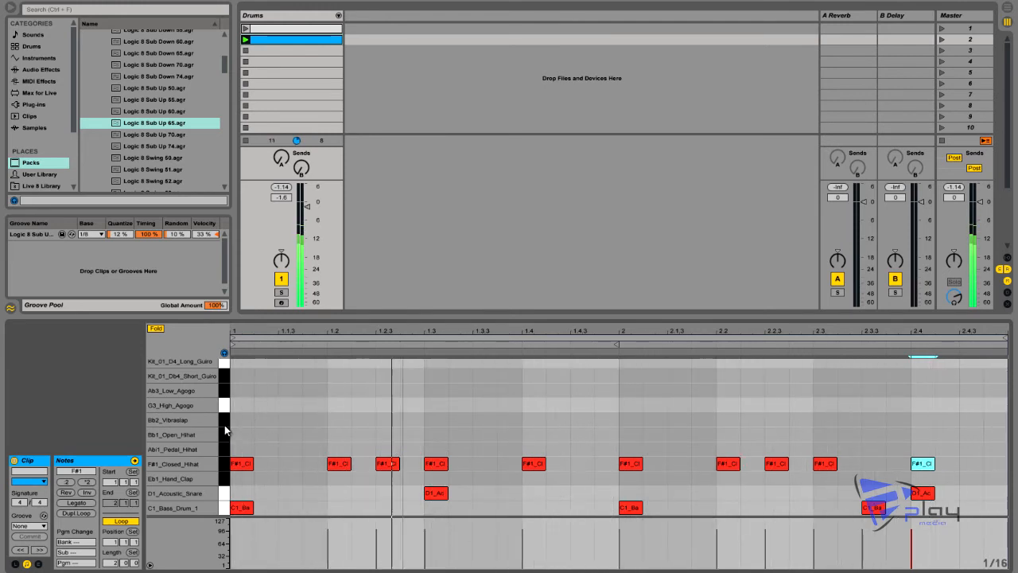
Add two consecutive sixteenth pedal hi-hat notes at the end of each bar, starting at 1.4.3 and 2.4.3
key("ctrl+a")
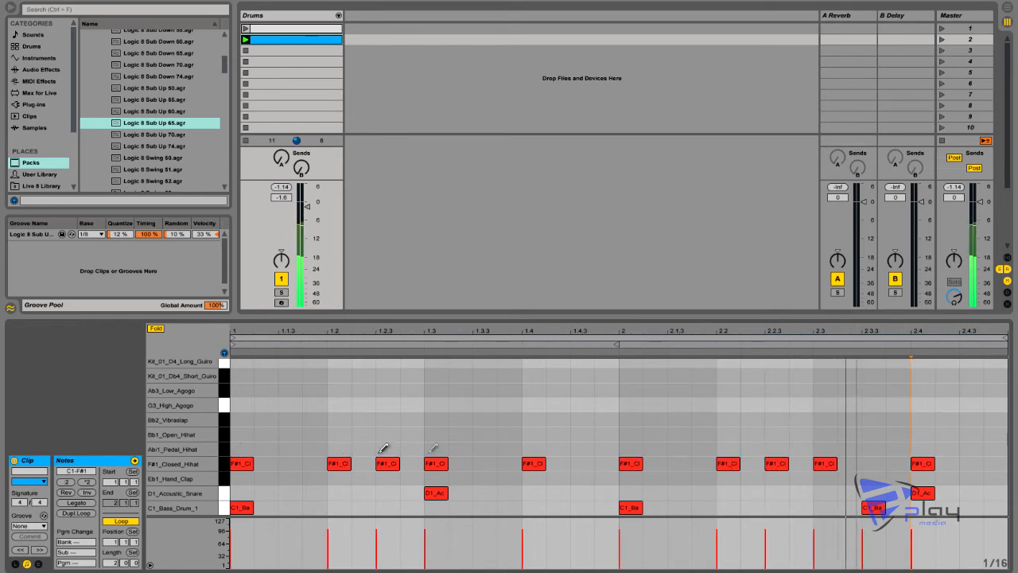
left_click(583, 451)
left_click(607, 450)
left_click(972, 449)
left_click(989, 450)
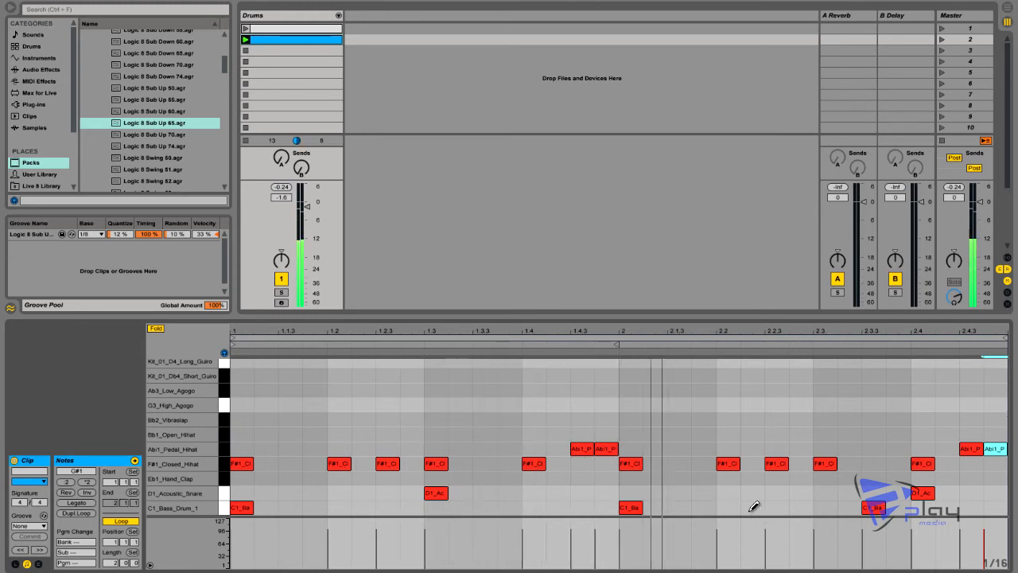
Audition the acoustic snare and hand clap sounds, and add a lengthened hand clap note at 2.4.3
left_click(225, 496)
left_click(225, 496)
left_click(225, 480)
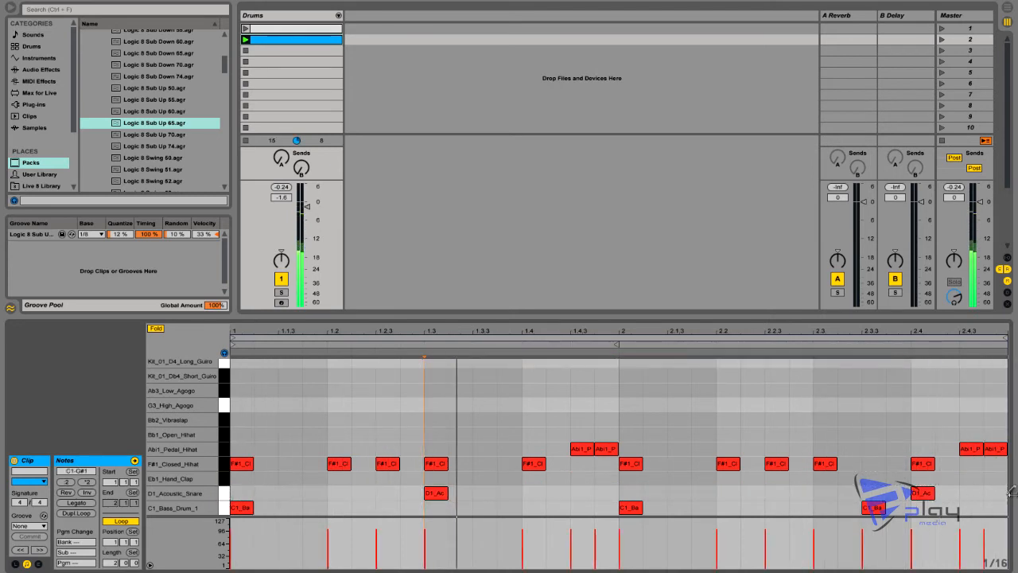
left_click(966, 478)
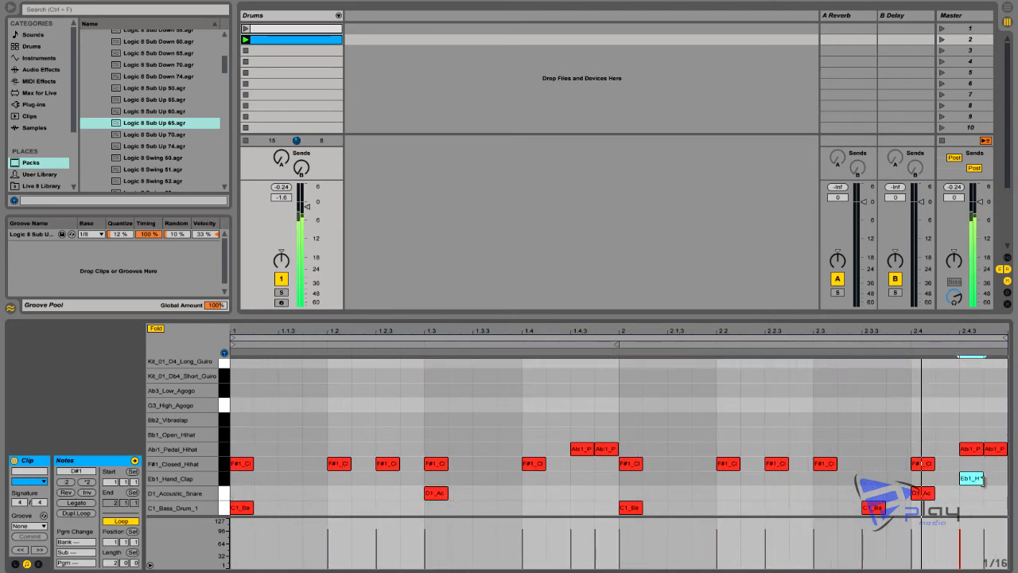
left_click_drag(983, 478, 997, 478)
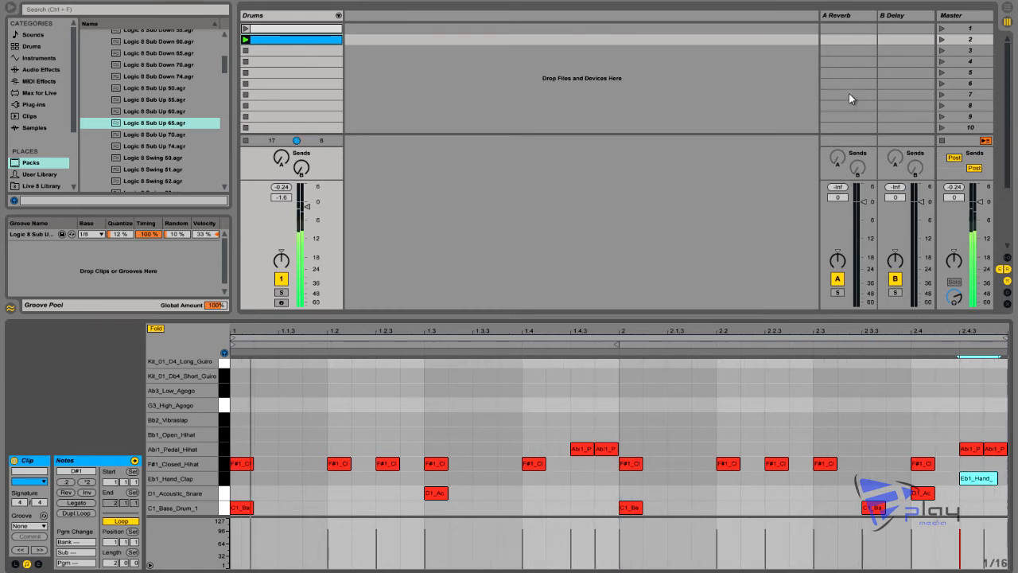
Move the hand clap note from 2.4.3 to 2.4 and extend its end slightly past 2.4.3
mouse_move(975, 482)
left_mouse_down()
mouse_move(925, 484)
mouse_move(961, 478)
left_mouse_up()
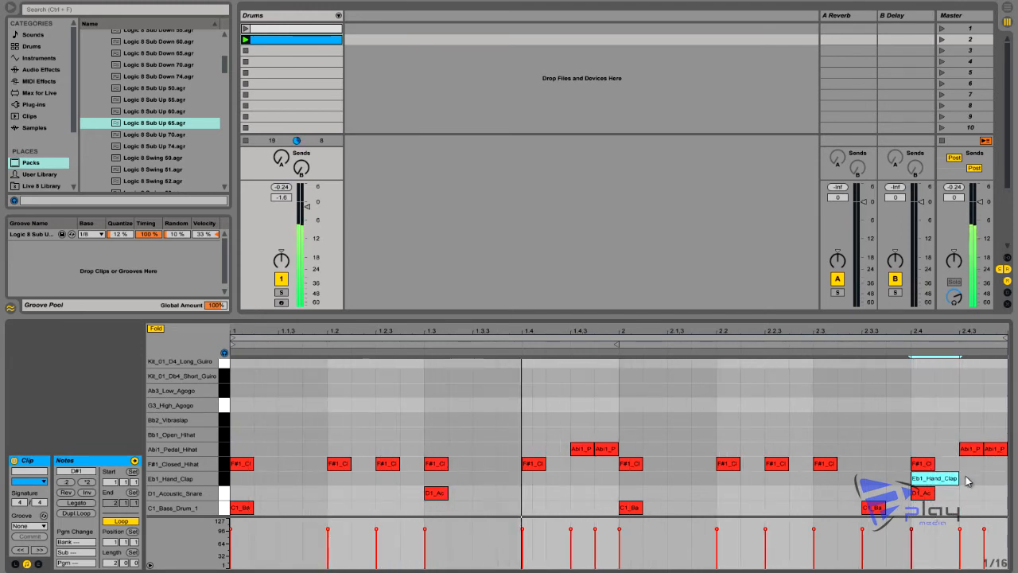
left_click_drag(959, 479, 975, 479)
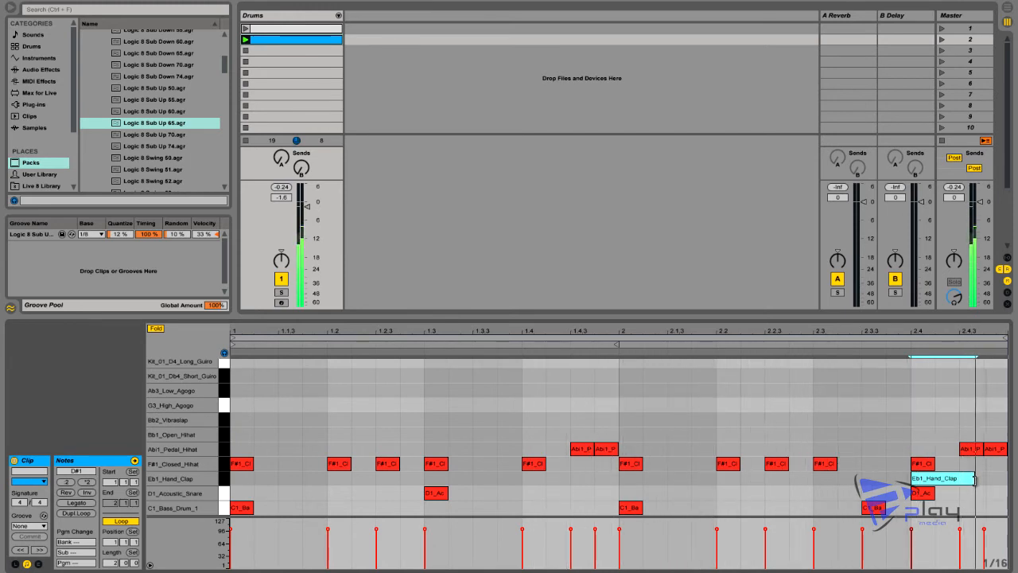
Audition several percussion sounds and add a short guiro note at 1.4, lengthened to end at 1.4.3
left_click(225, 420)
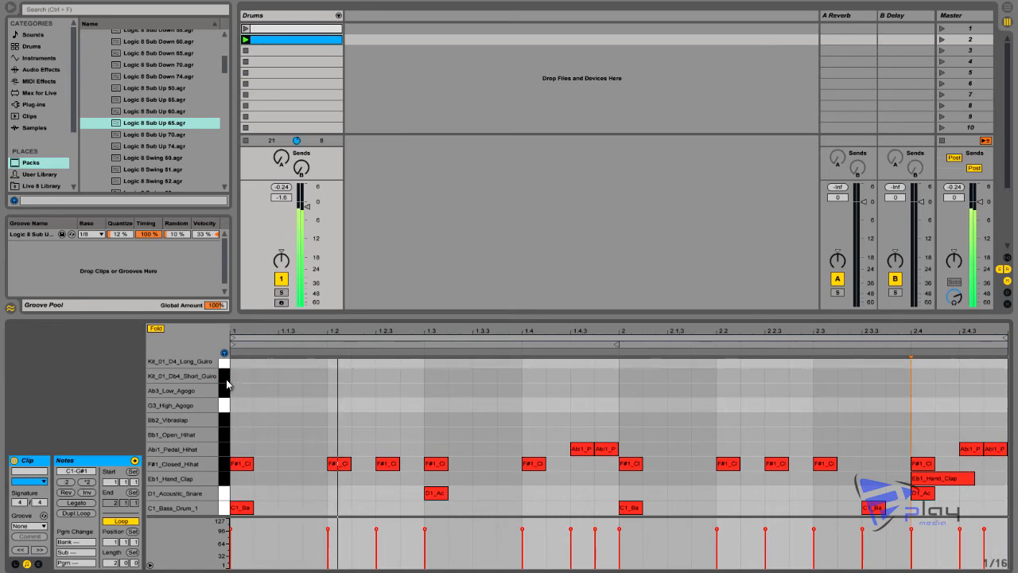
scroll(229, 403, "up", 2)
left_click(224, 439)
left_click(228, 426)
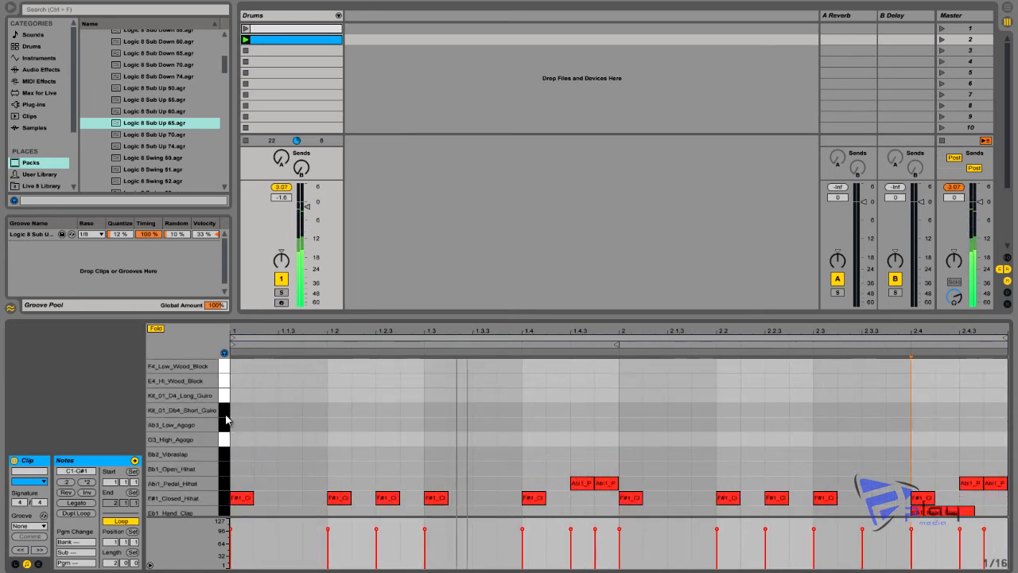
double_click(534, 413)
left_click_drag(546, 410, 570, 410)
scroll(666, 451, "down", 2)
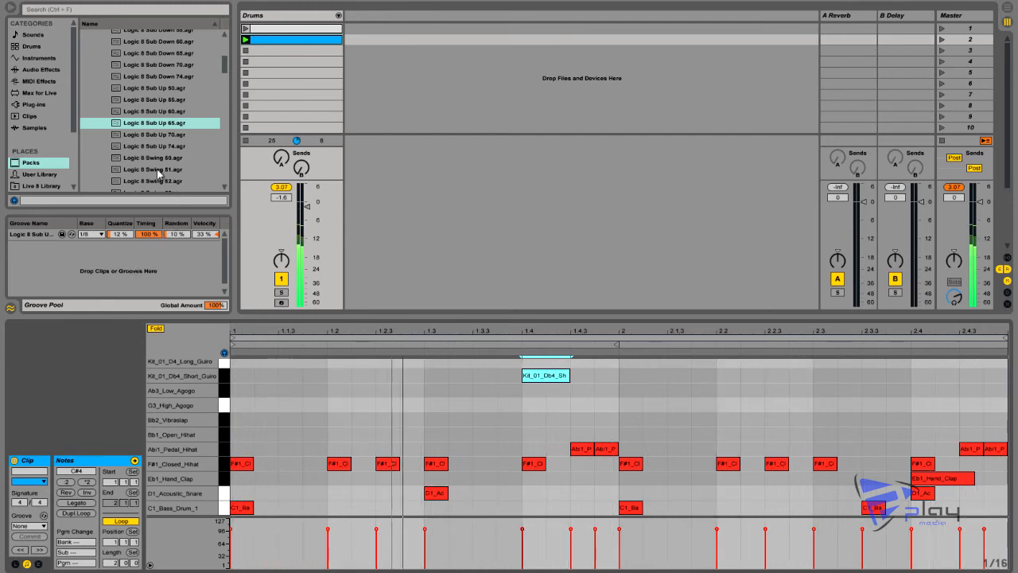
Apply the MPC 16 Double Up-60 groove from the MPC folder of Swing and Groove to the second drum clip
scroll(227, 63, "up", 5)
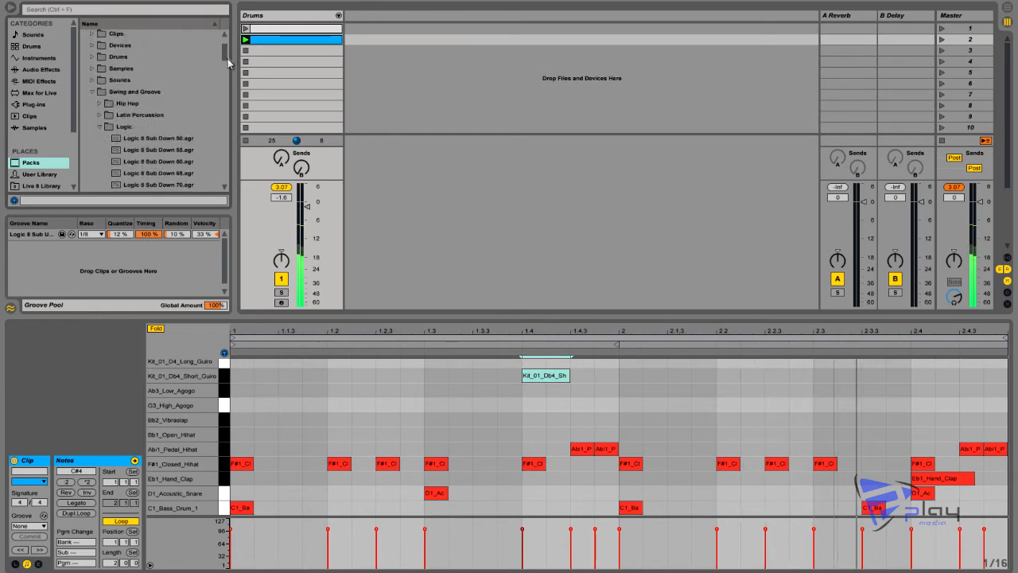
left_click(159, 127)
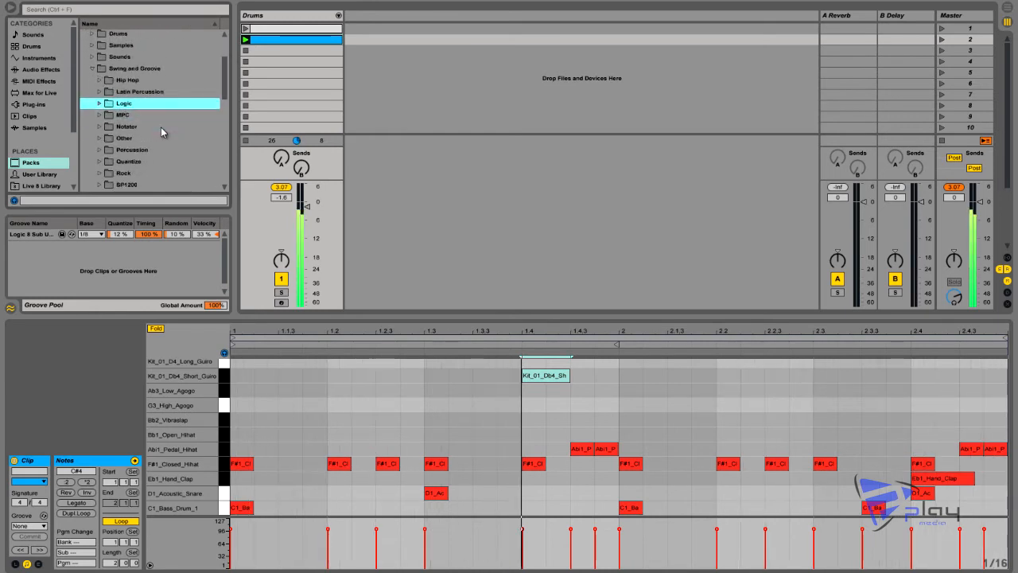
left_click(224, 187)
scroll(222, 99, "down", 3)
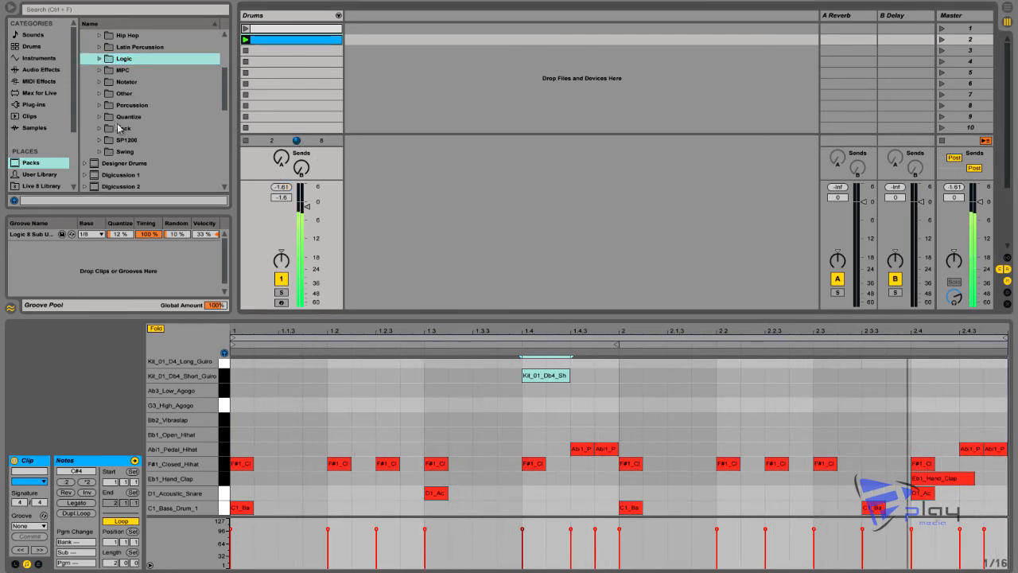
left_click(98, 70)
scroll(225, 77, "down", 3)
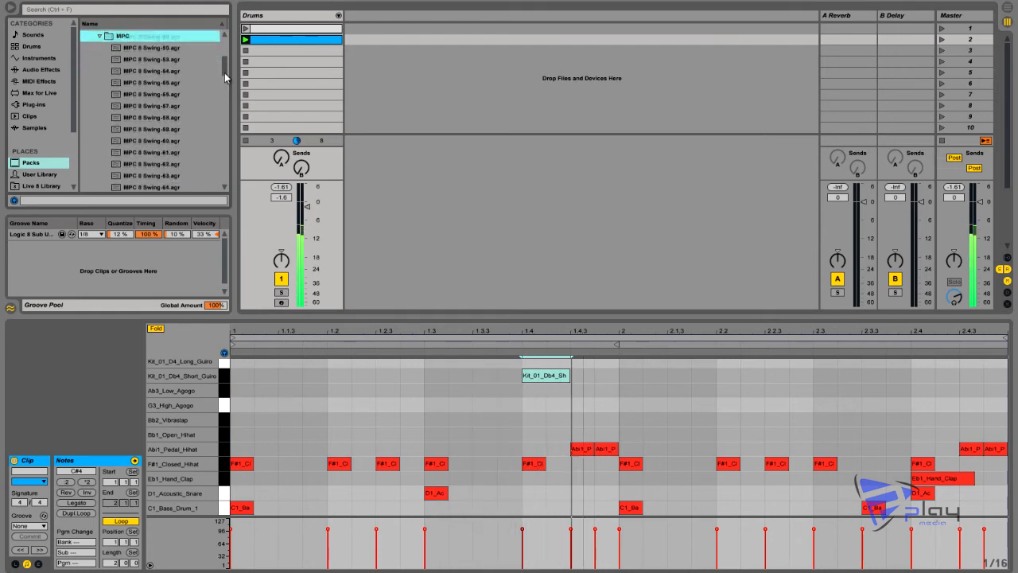
scroll(225, 84, "down", 4)
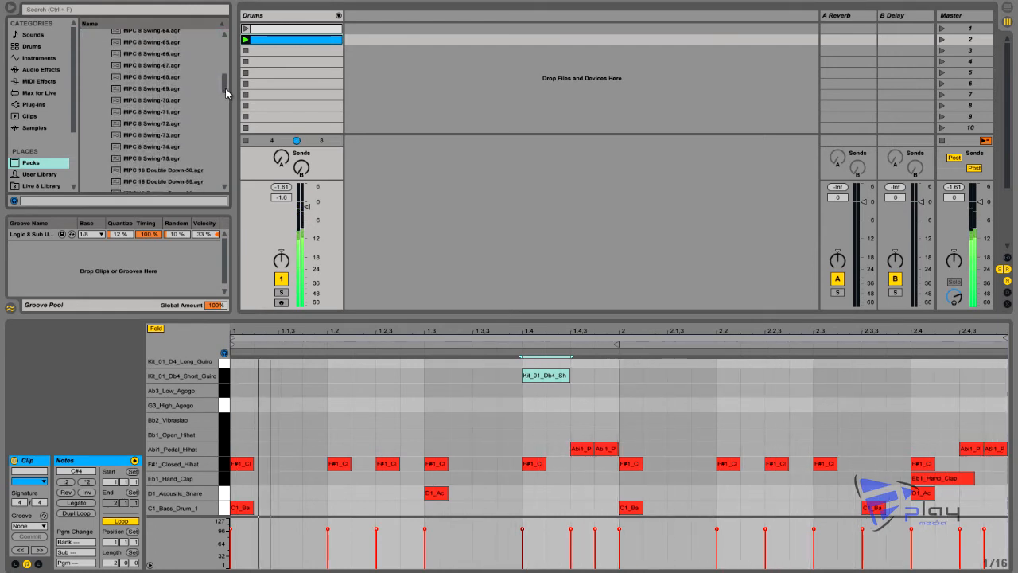
left_click_drag(225, 88, 227, 110)
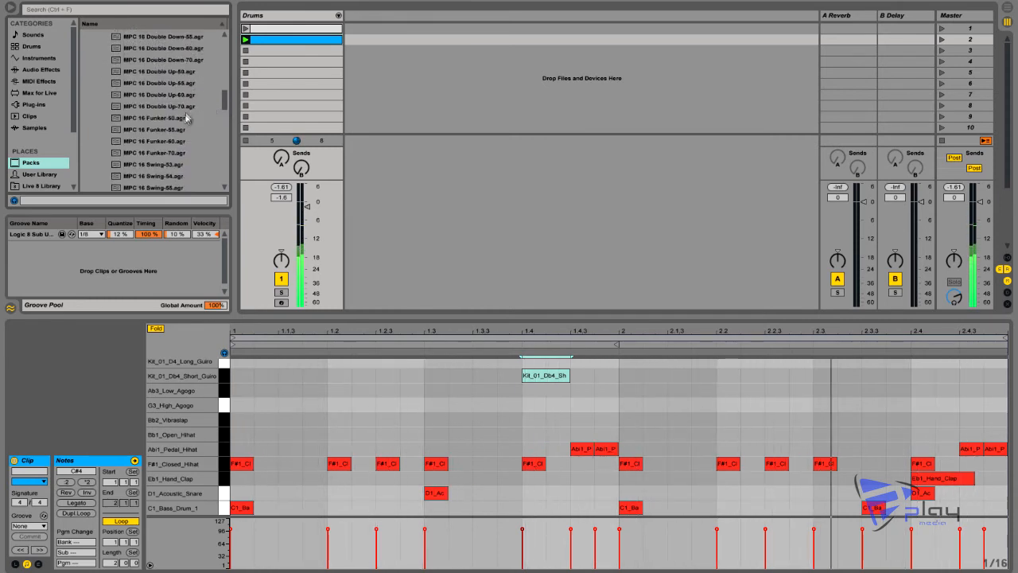
left_click_drag(183, 94, 275, 42)
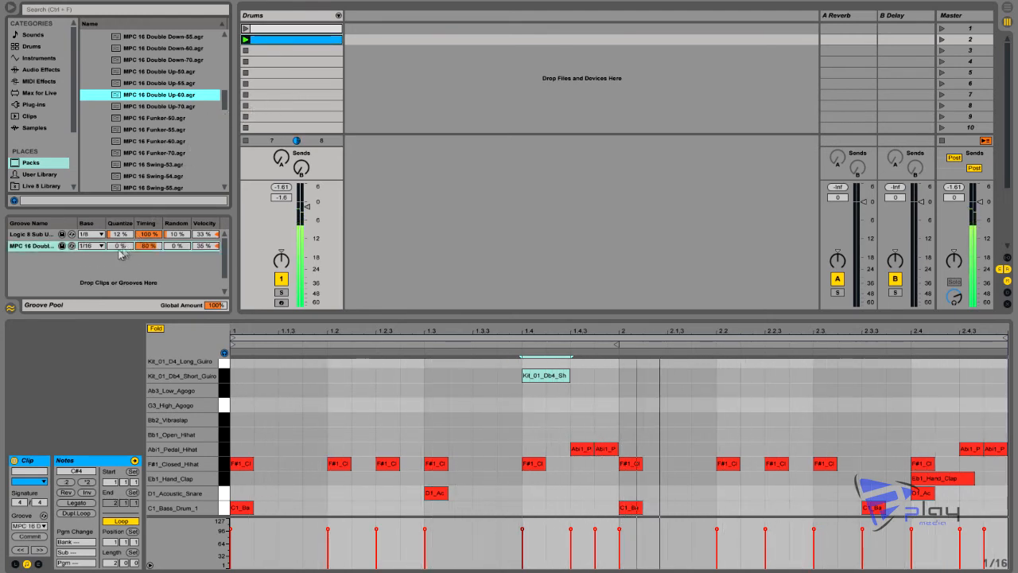
Hot-swap the clip's groove for MPC 16 Double Down-60 and set Quantize to 20%, Velocity to 47% and Timing to 100%
left_click(71, 246)
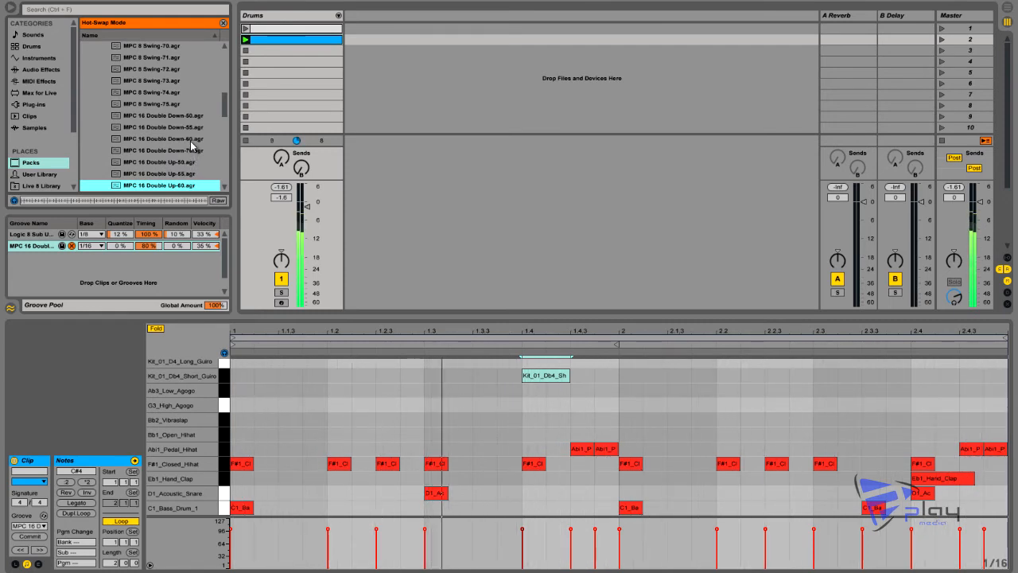
left_click(191, 140)
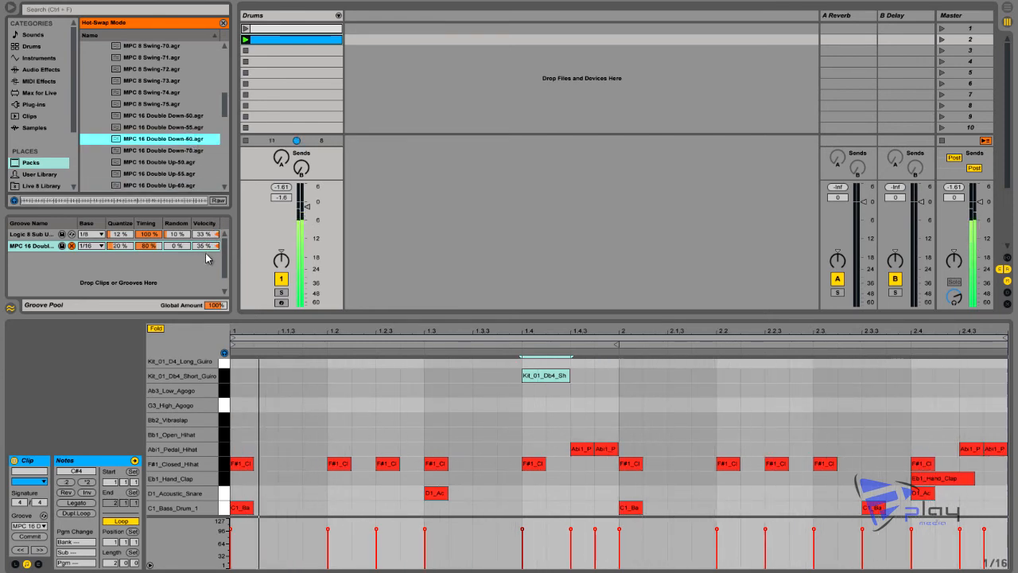
left_click_drag(208, 249, 210, 247)
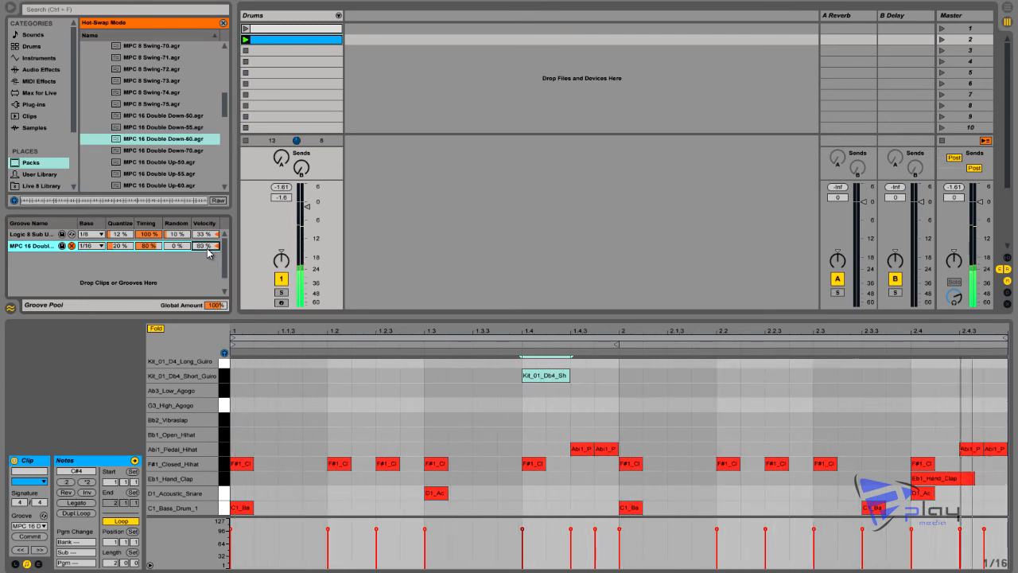
left_click_drag(209, 252, 212, 249)
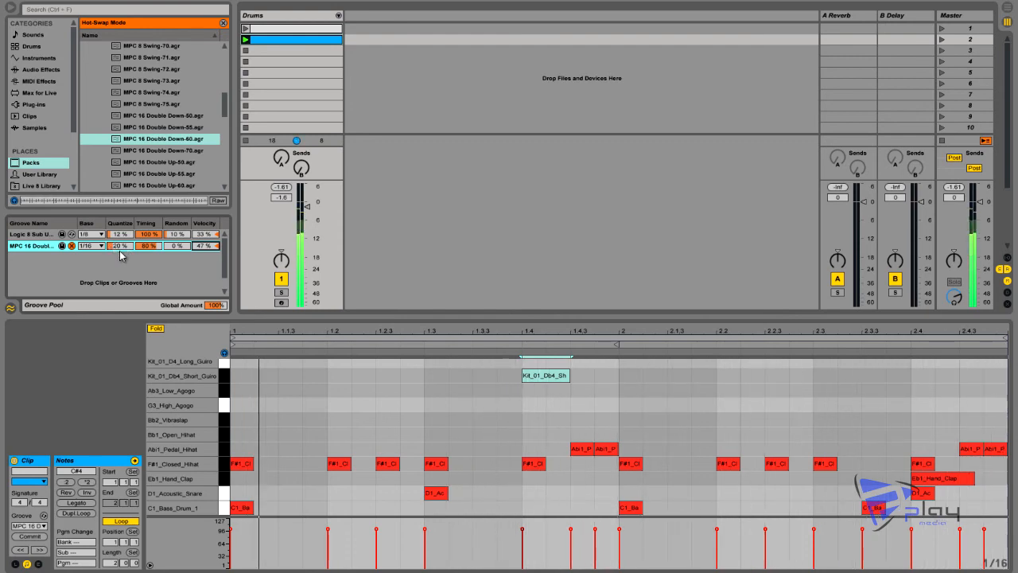
left_click_drag(151, 247, 151, 232)
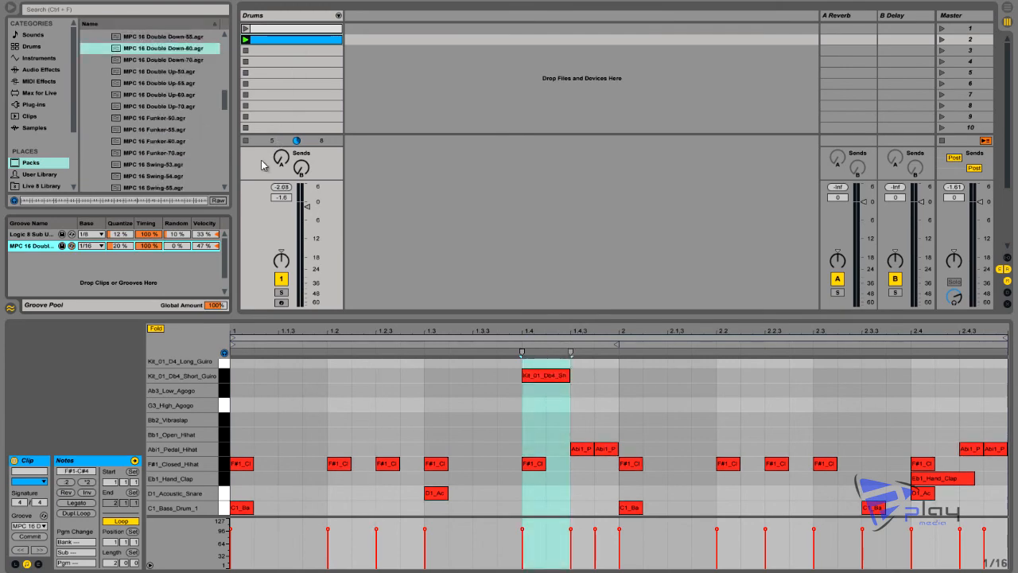
Duplicate the Drums track and remove the groove from the duplicate's second clip
right_click(284, 18)
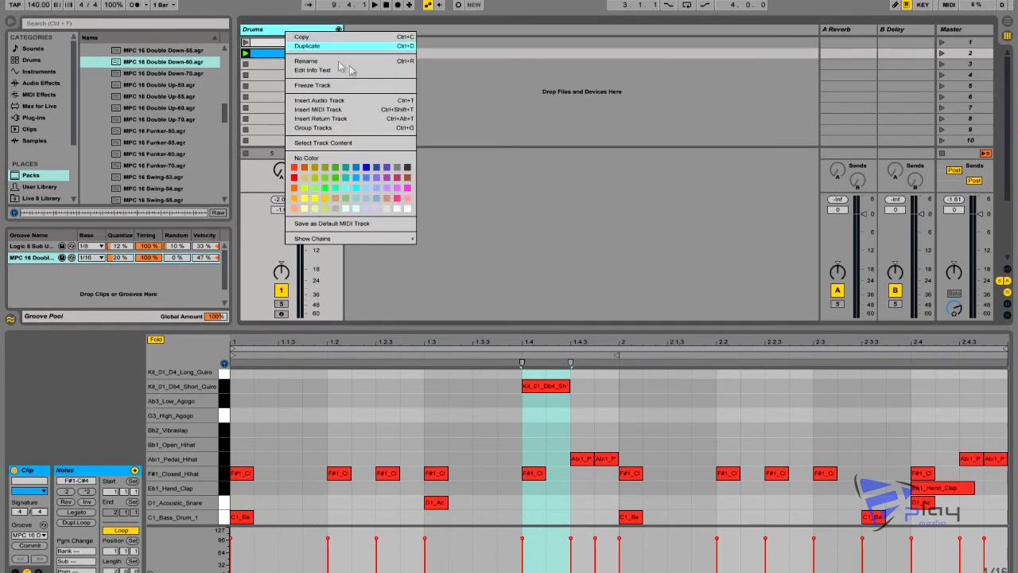
left_click(338, 46)
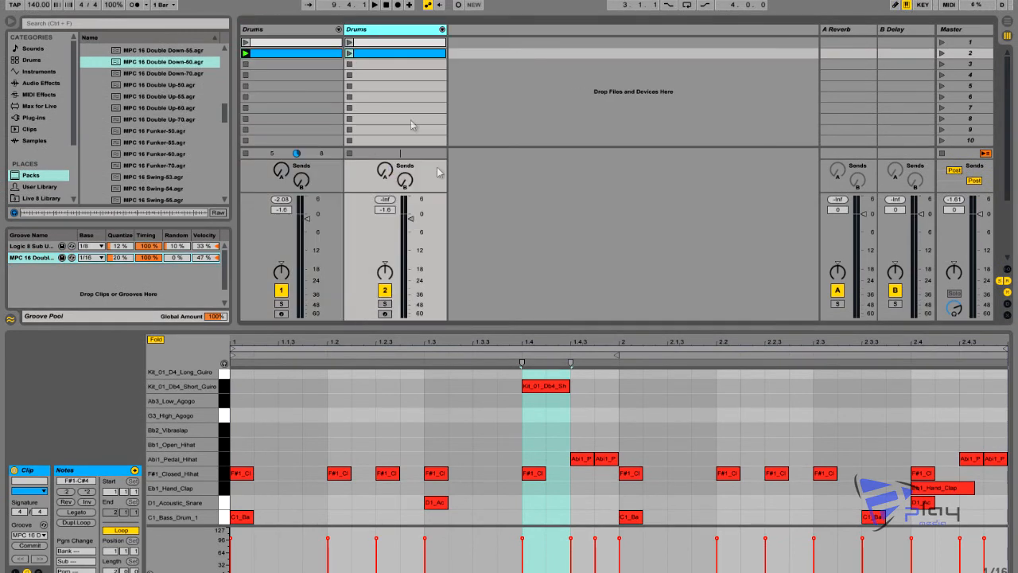
left_click(407, 57)
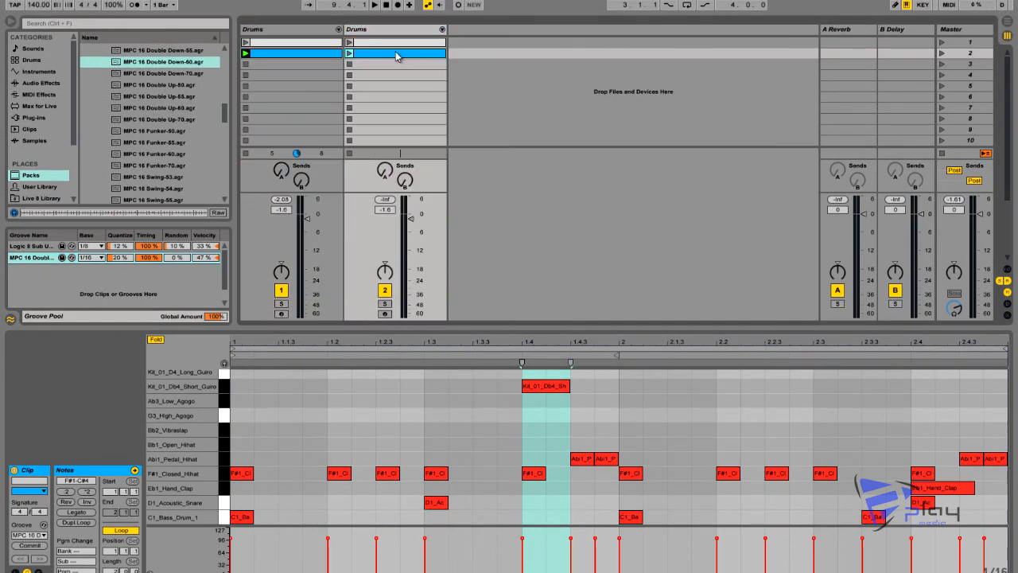
double_click(398, 56)
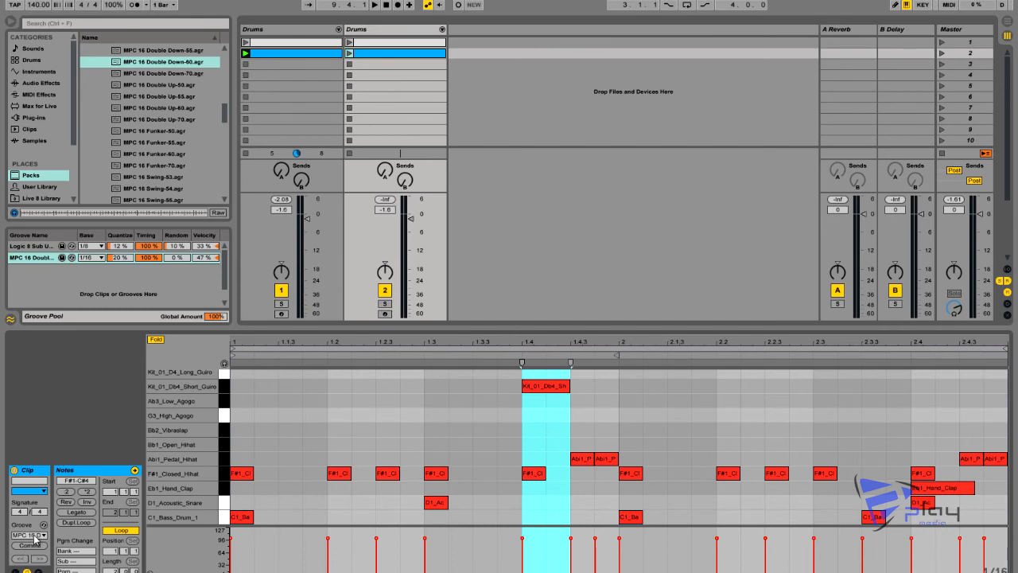
left_click(35, 536)
left_click(39, 549)
Launch scene 2 and alternate solo between the original and duplicate Drums tracks to compare the grooved and straight patterns
left_click(293, 30)
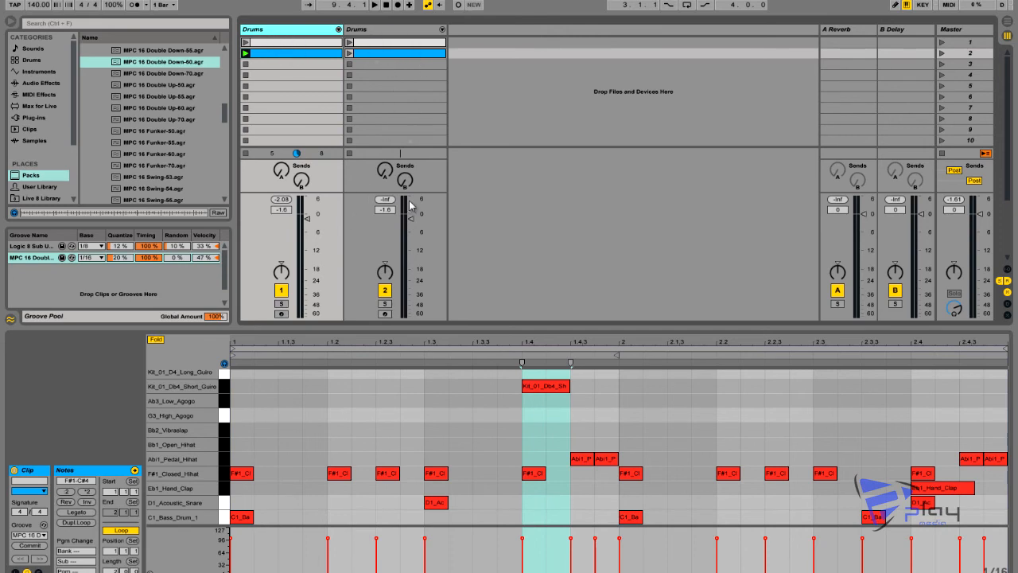
left_click(281, 303)
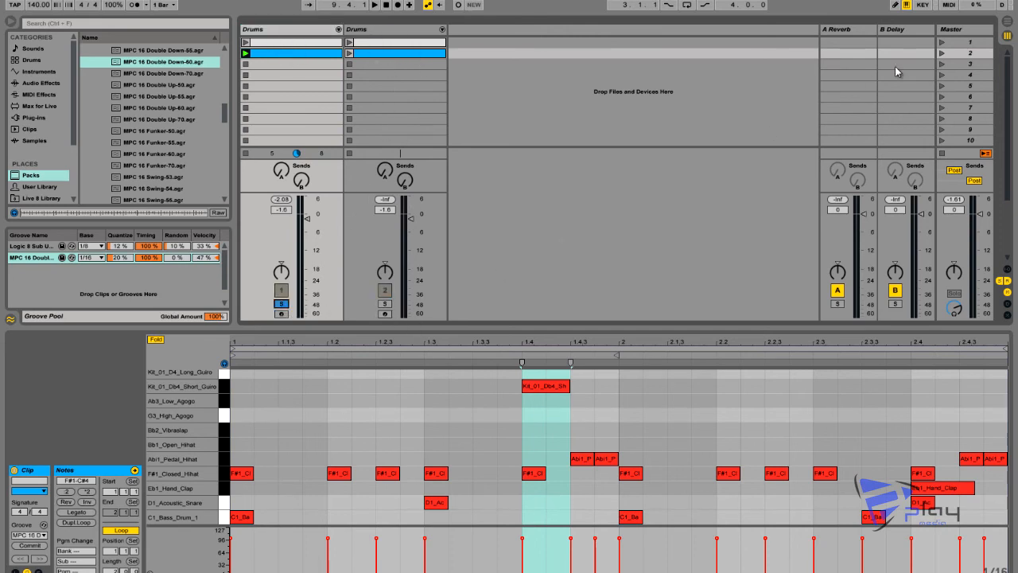
left_click(941, 53)
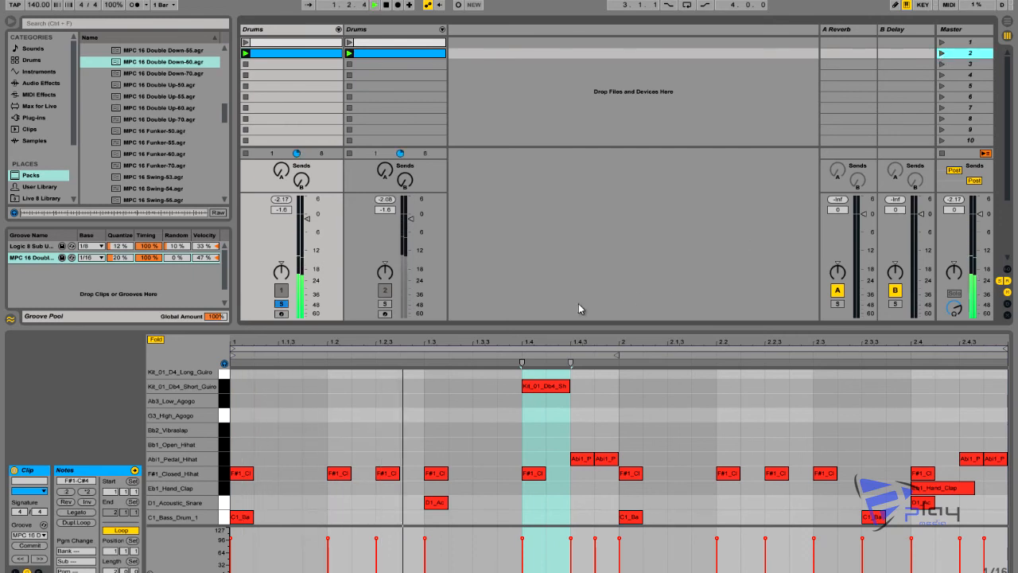
left_click(385, 304)
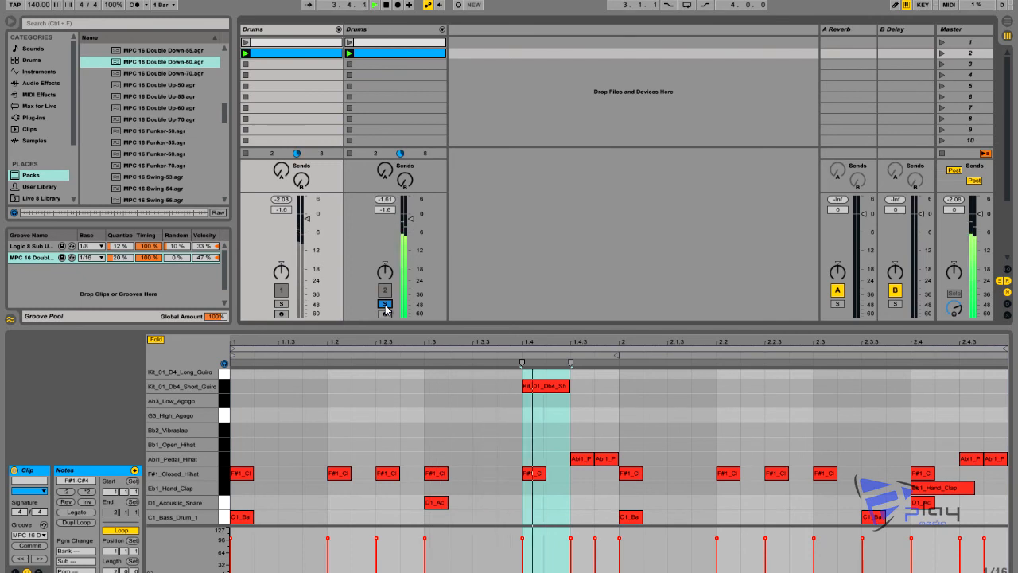
left_click(282, 304)
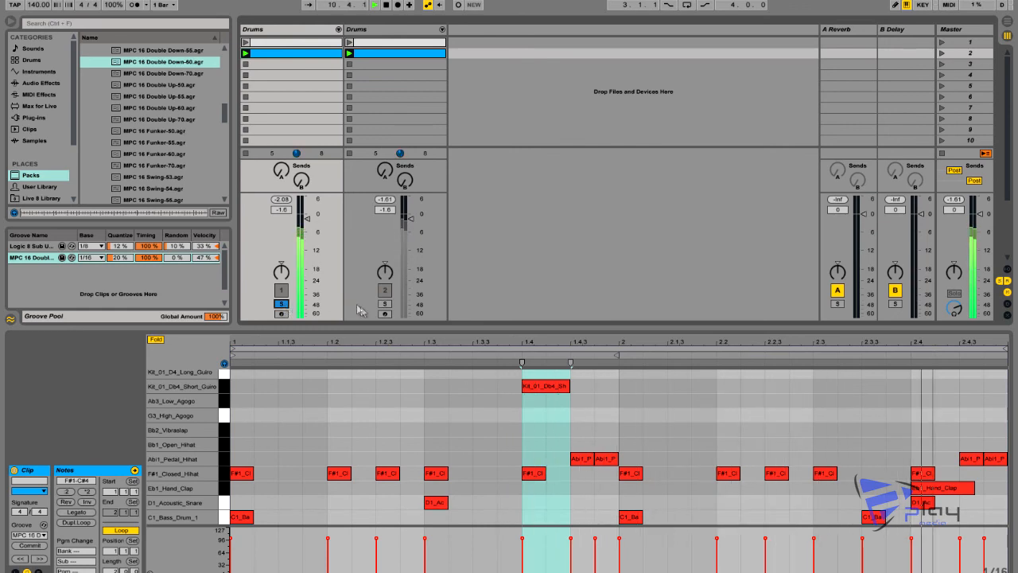
Commit the groove to the original track's second clip, compare it with the duplicate using solo, and stop playback
left_click(29, 545)
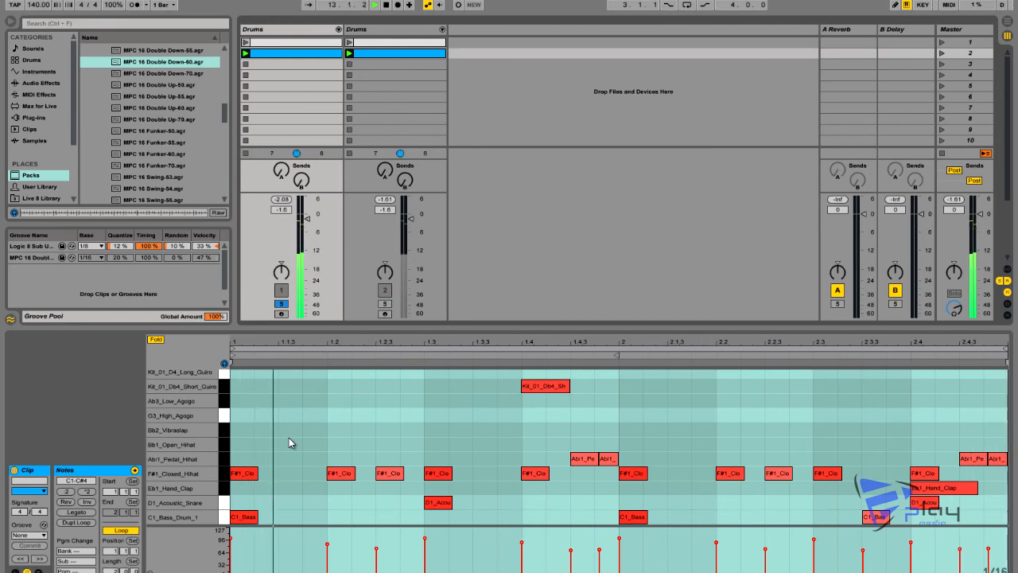
left_click(386, 303)
left_click(363, 55)
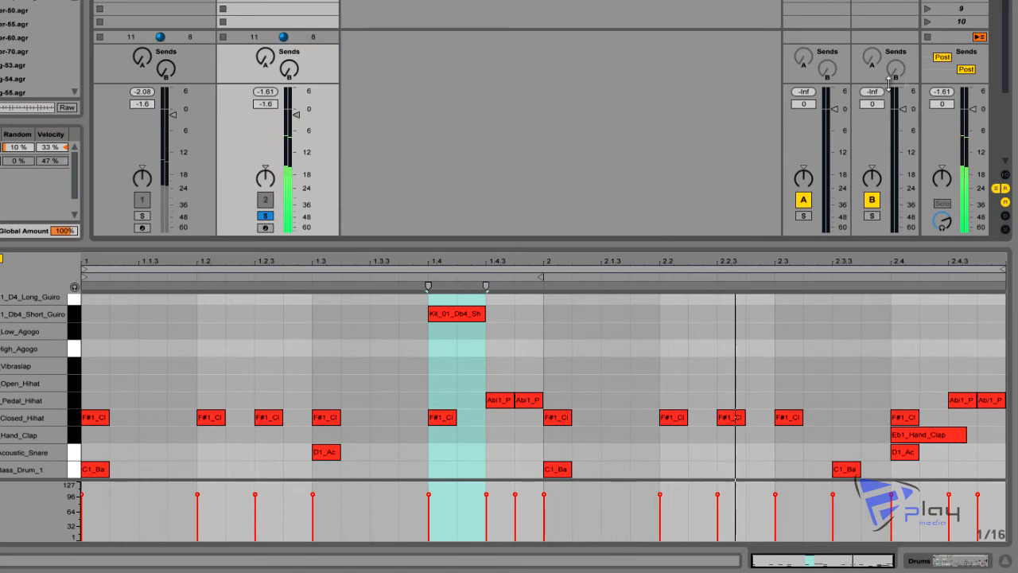
left_click(141, 216)
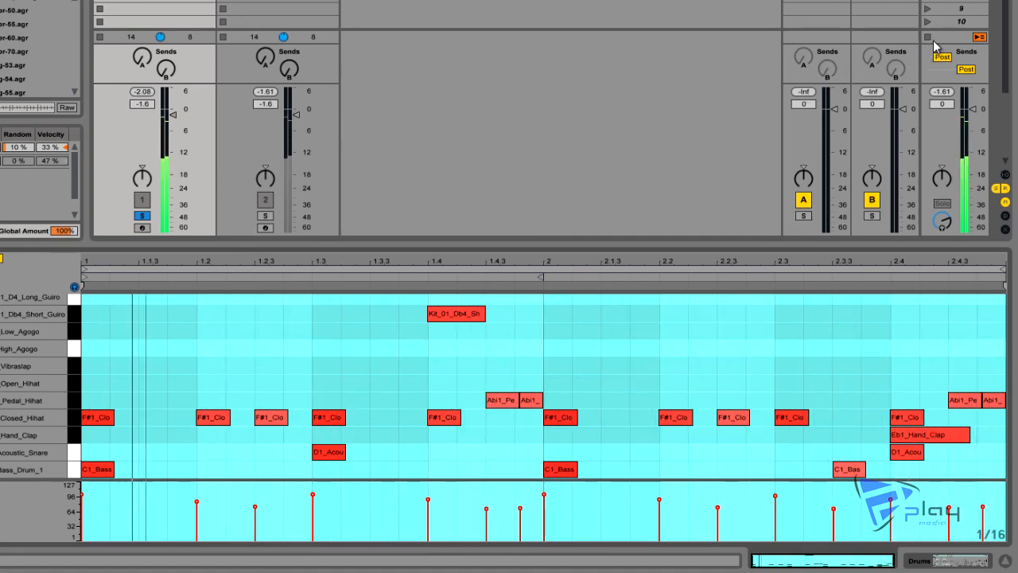
key("space")
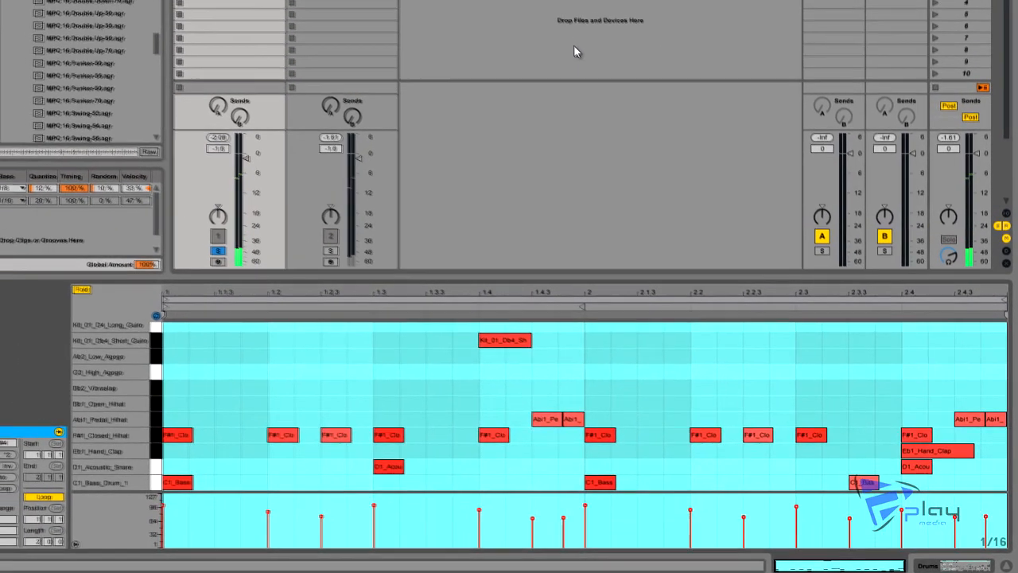